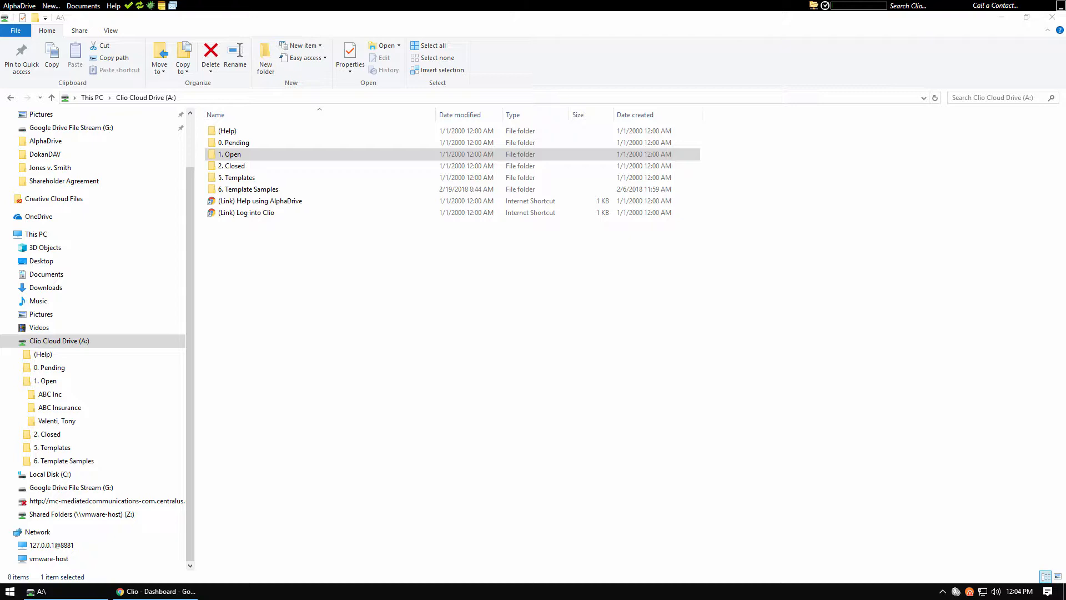
Switch to Clio in the browser and create a new company contact named (INTERNAL)
left_click(161, 591)
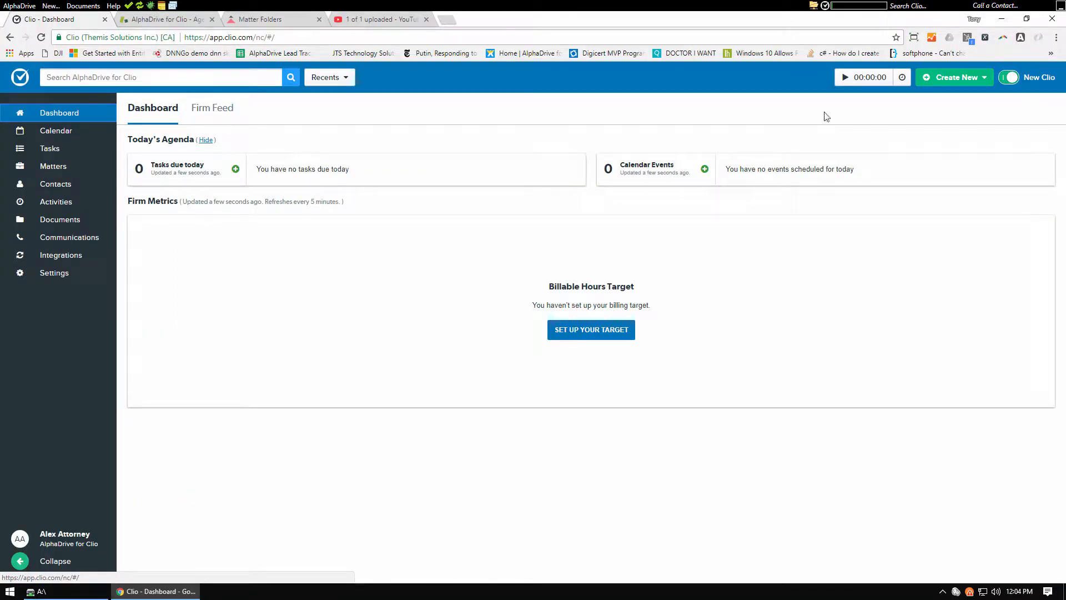
left_click(955, 81)
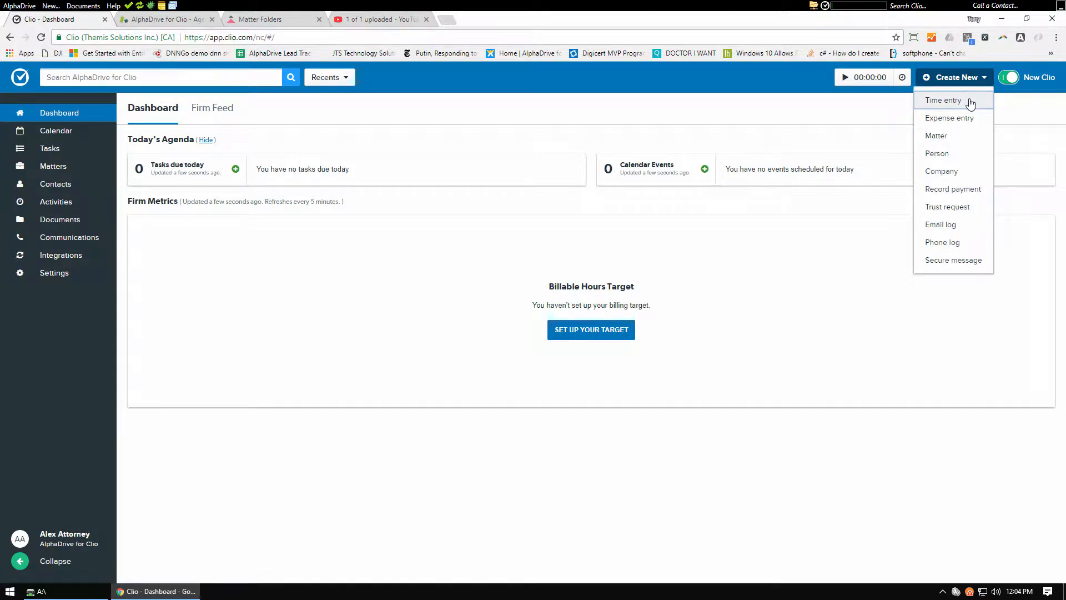
left_click(944, 174)
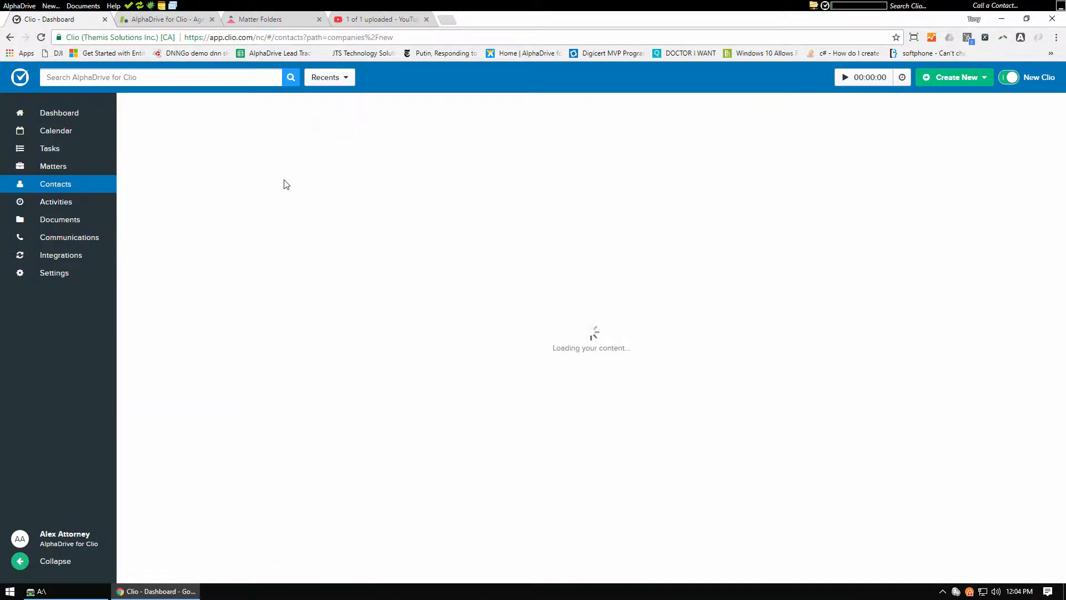
type("(INTERNAL")
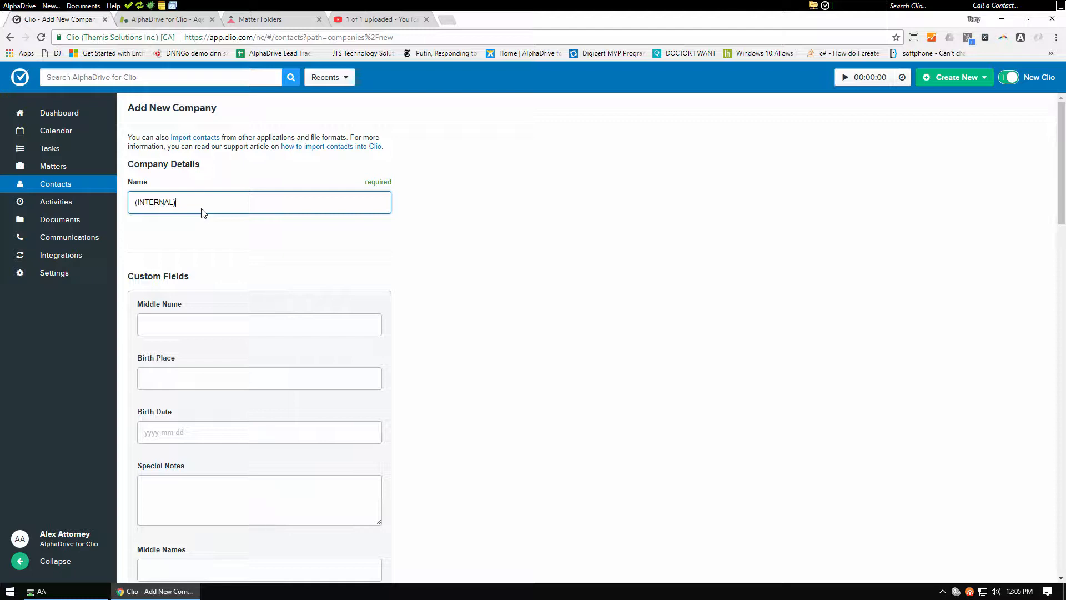
triple_click(139, 203)
left_click(218, 202)
scroll(527, 341, "down", 14)
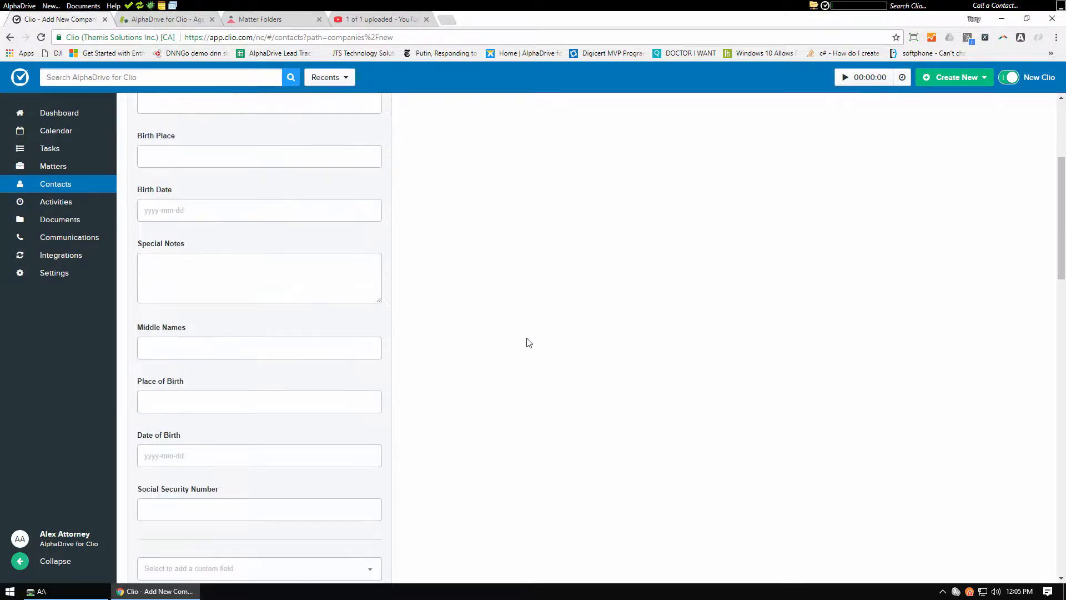
scroll(463, 422, "down", 10)
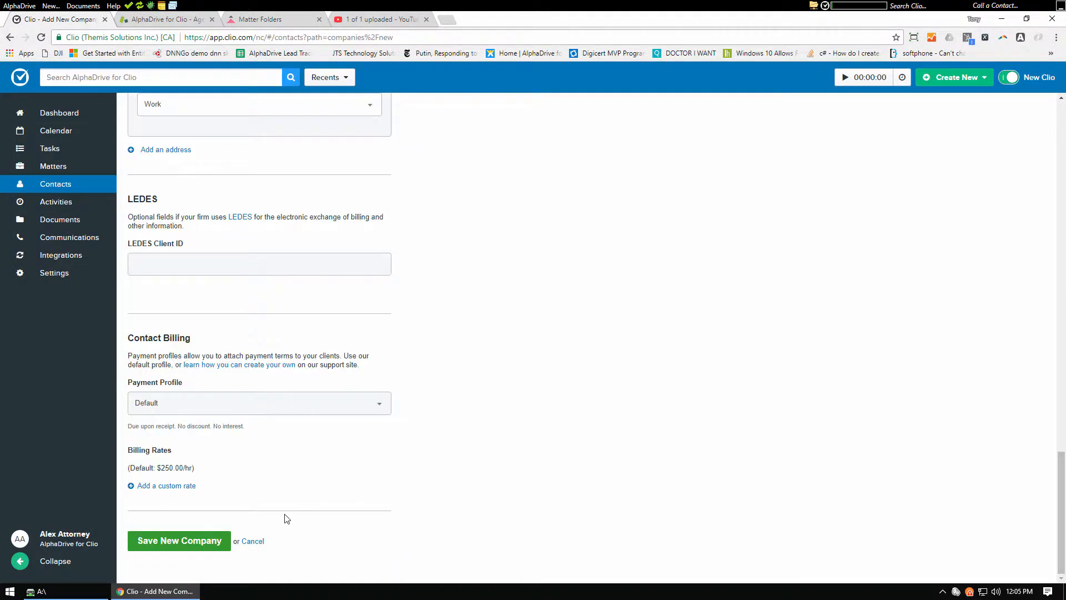
left_click(157, 541)
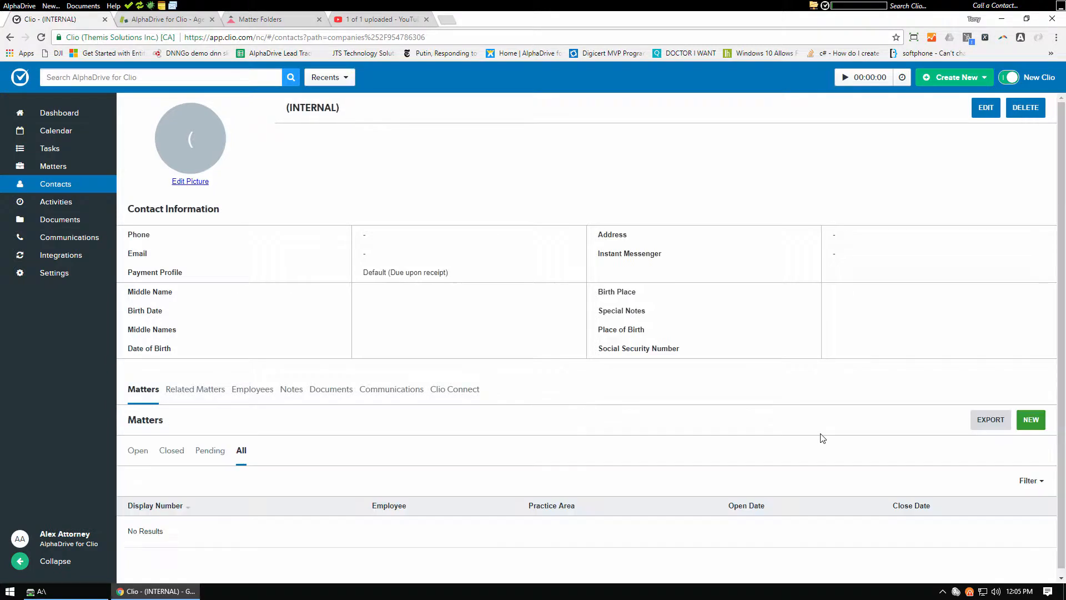
Create a matter for the (INTERNAL) company with the description "Folder Structure" and permissions for Everyone
left_click(1034, 424)
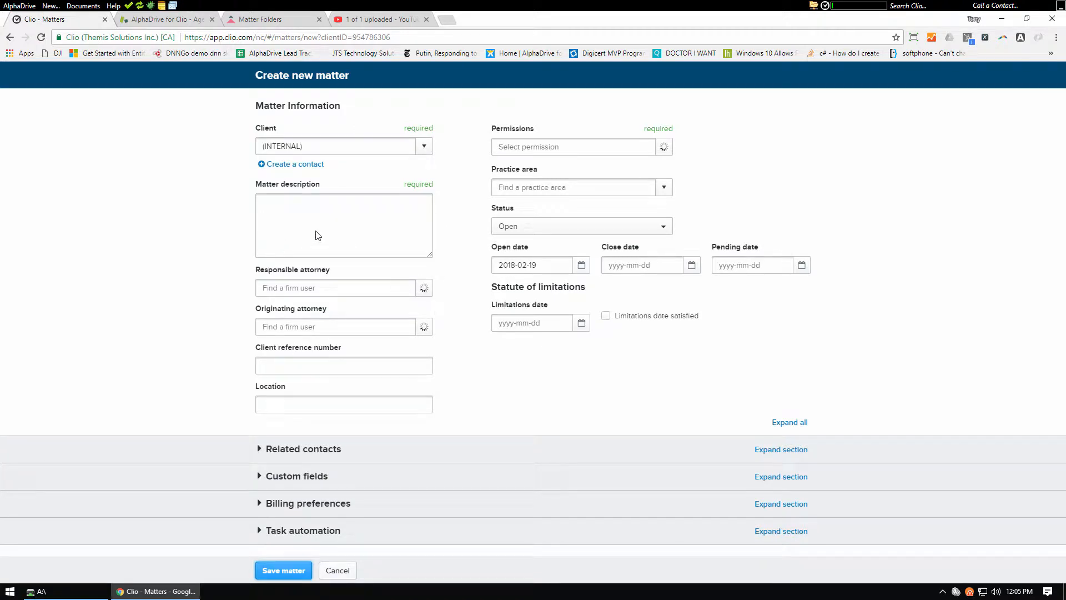
left_click(305, 222)
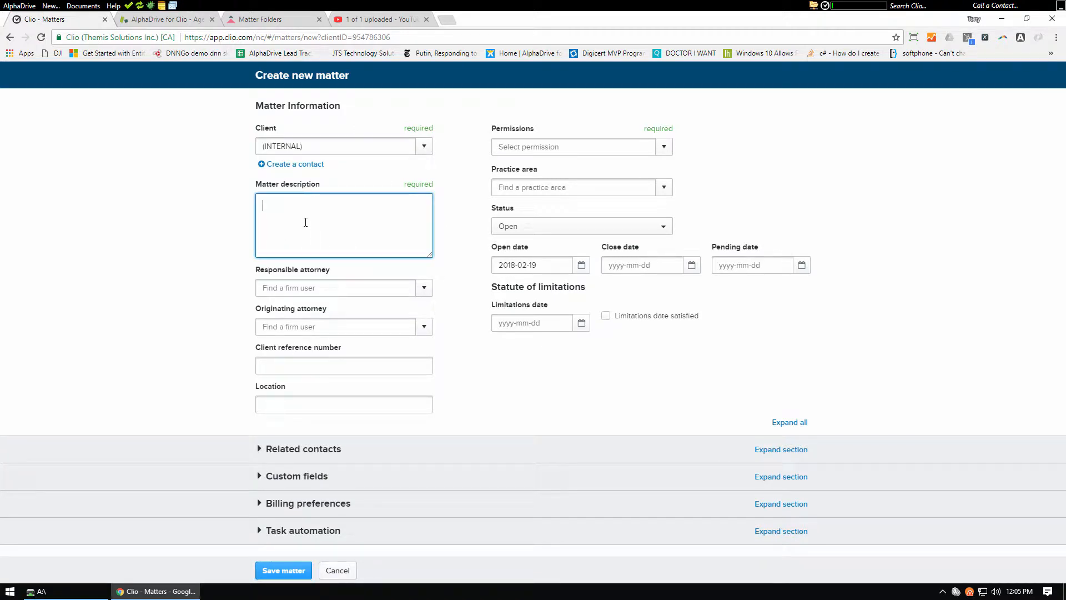
type("Folder Structure")
left_click(667, 148)
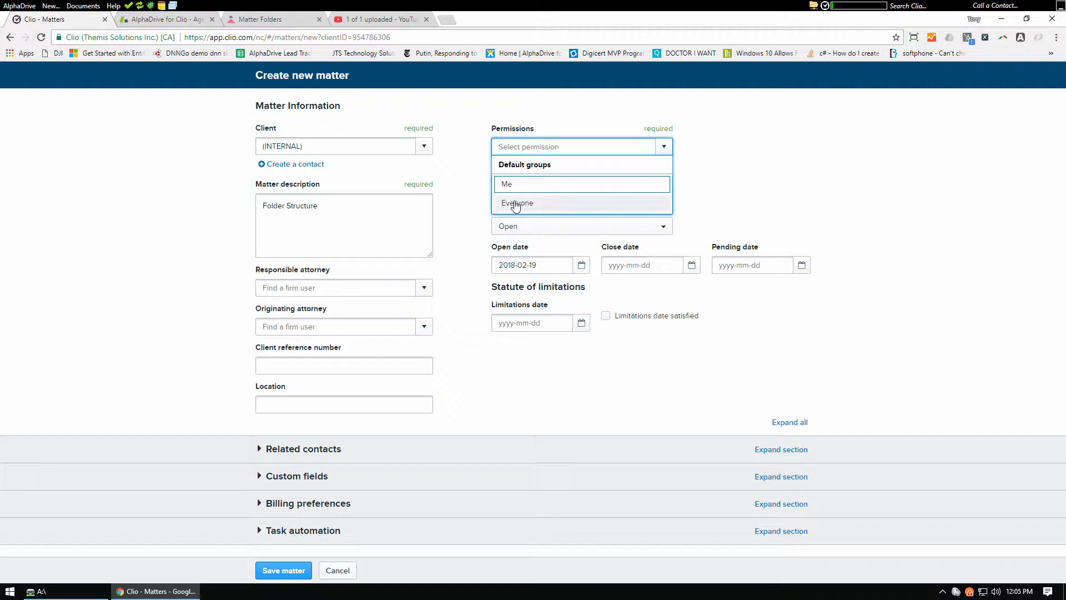
left_click(521, 205)
left_click(281, 570)
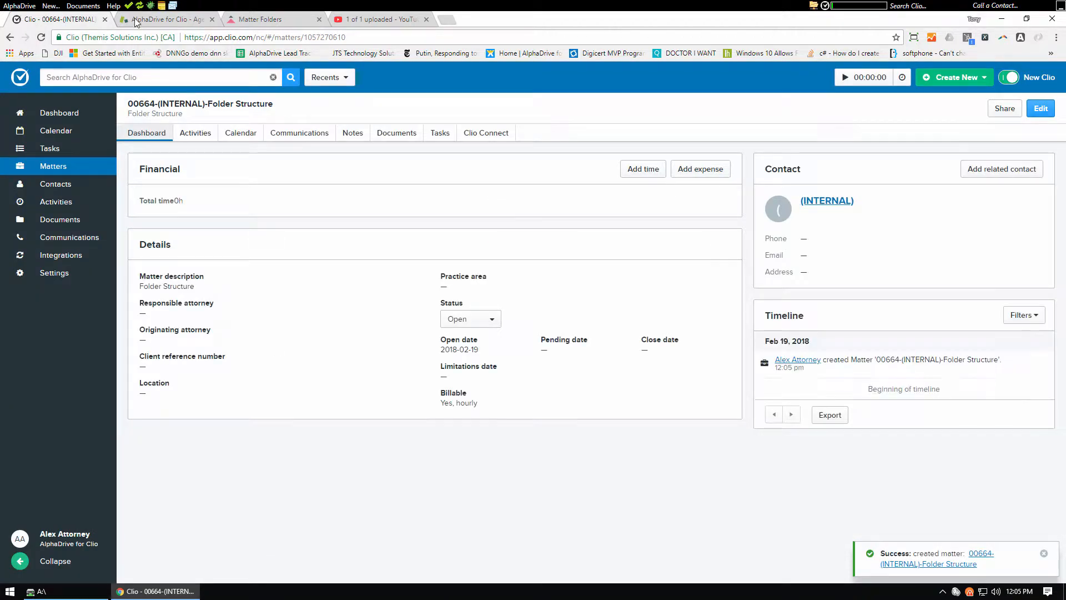
Refresh AlphaDrive's data from Clio and open 1. Open > (INTERNAL) > Folder Structure on the Clio Cloud Drive in File Explorer
left_click(139, 9)
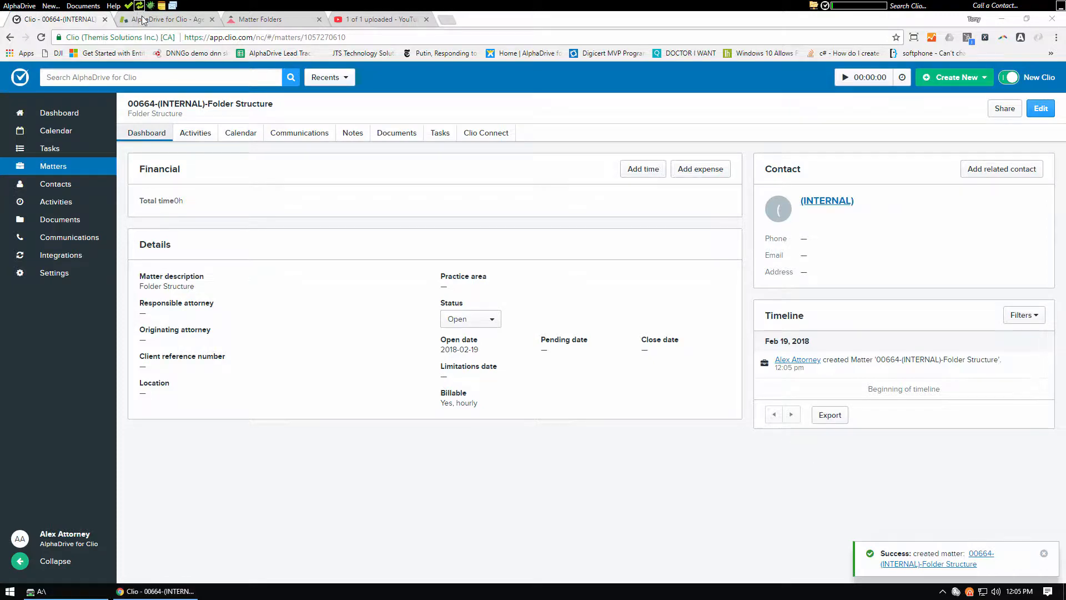
left_click(100, 590)
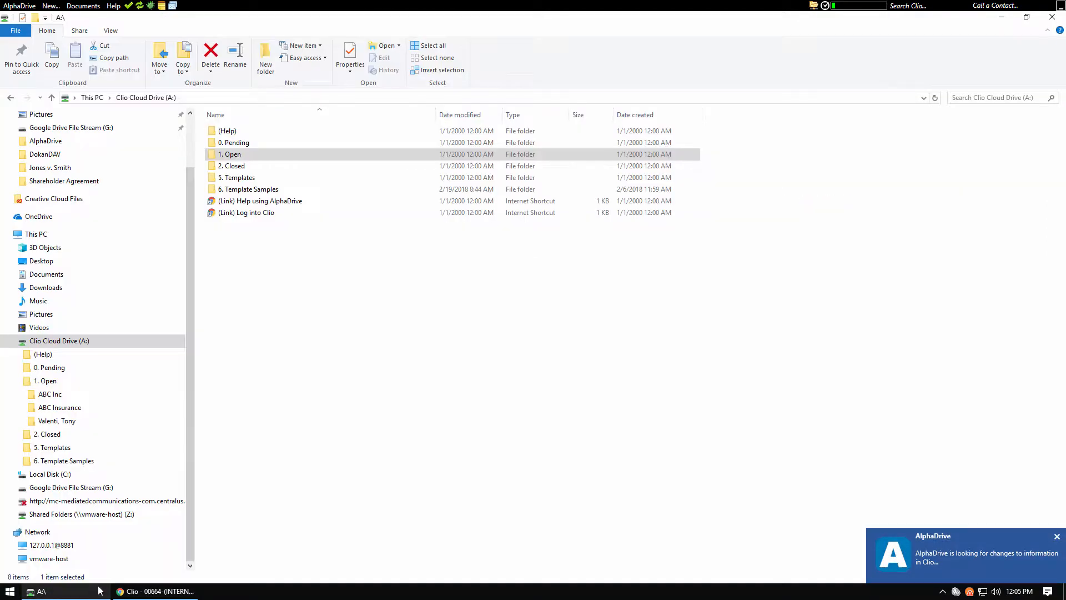
left_click(322, 366)
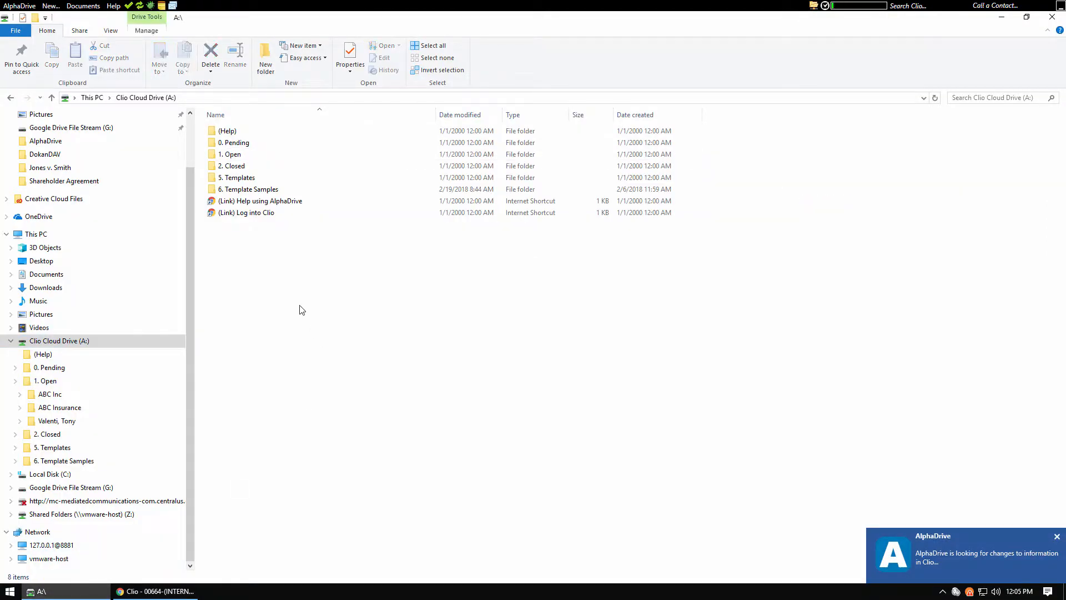
left_click(227, 157)
double_click(227, 157)
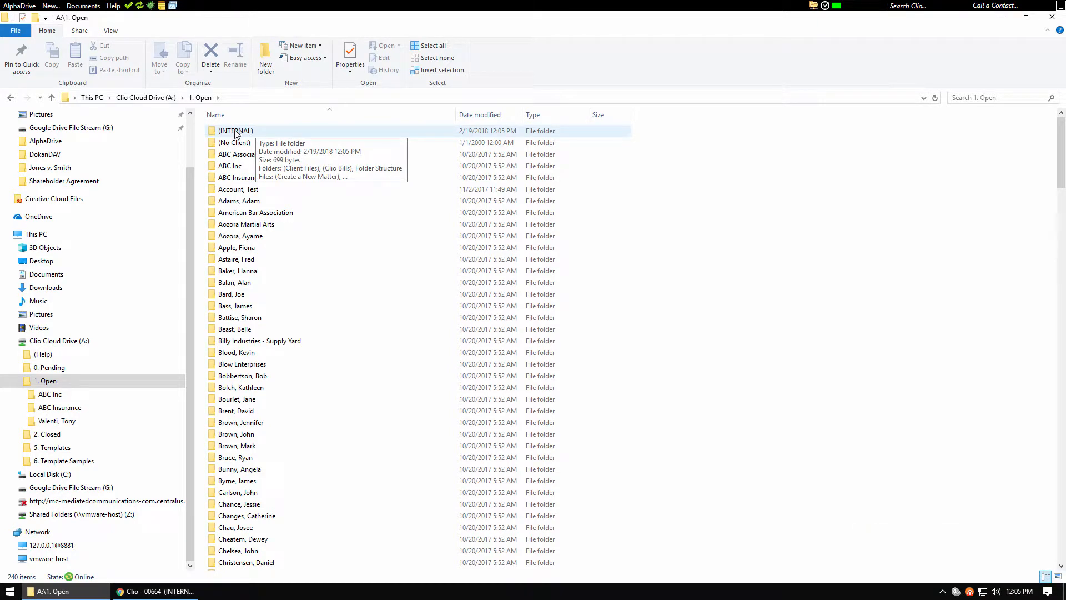
double_click(236, 131)
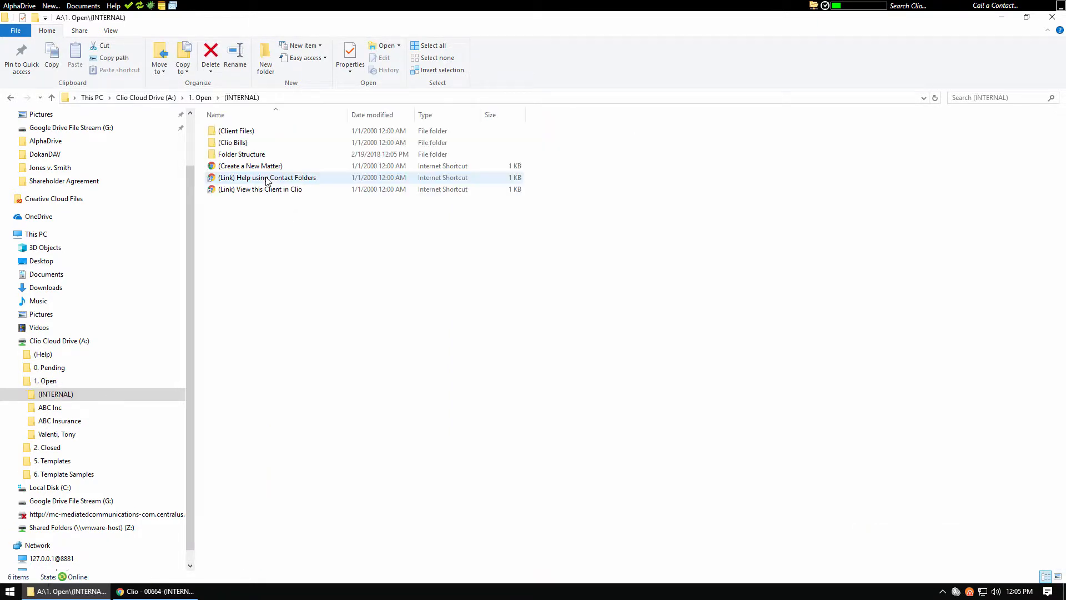
double_click(244, 155)
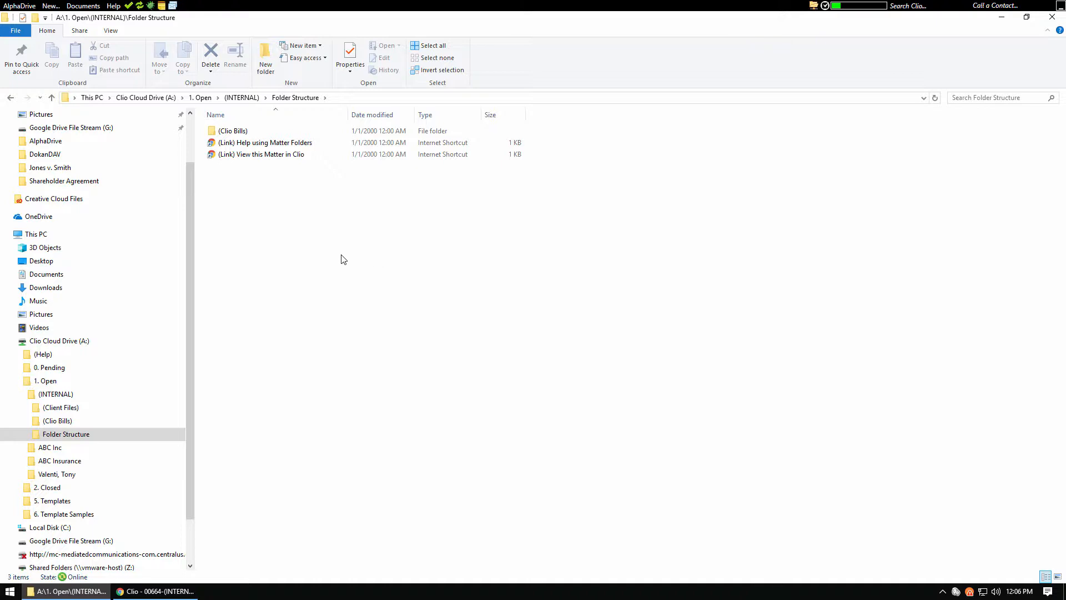
Create a new folder named Divorce inside the Folder Structure matter folder
right_click(327, 250)
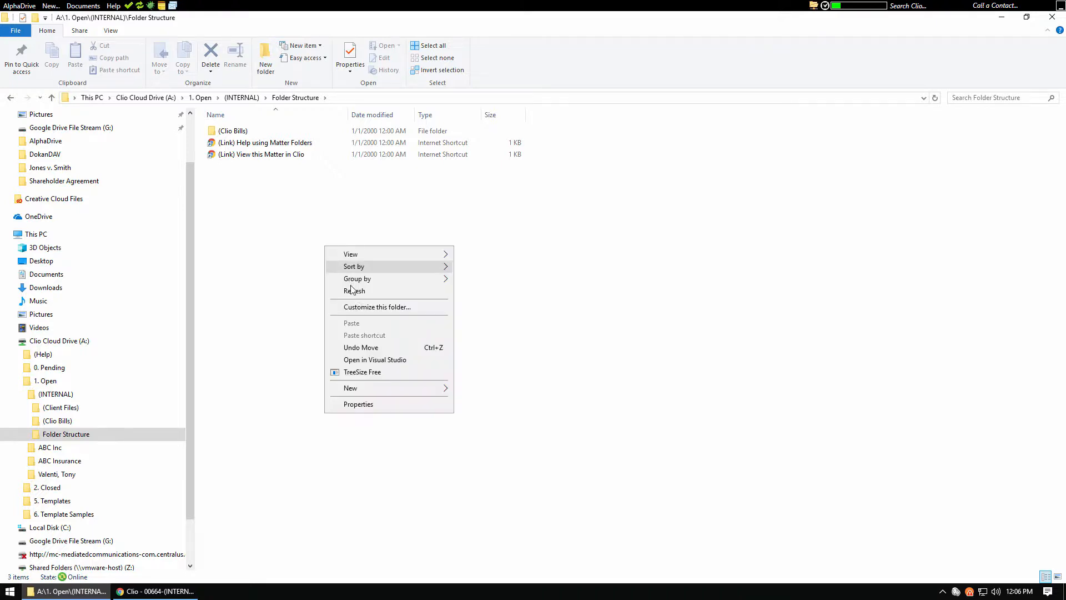
mouse_move(433, 390)
left_click(470, 392)
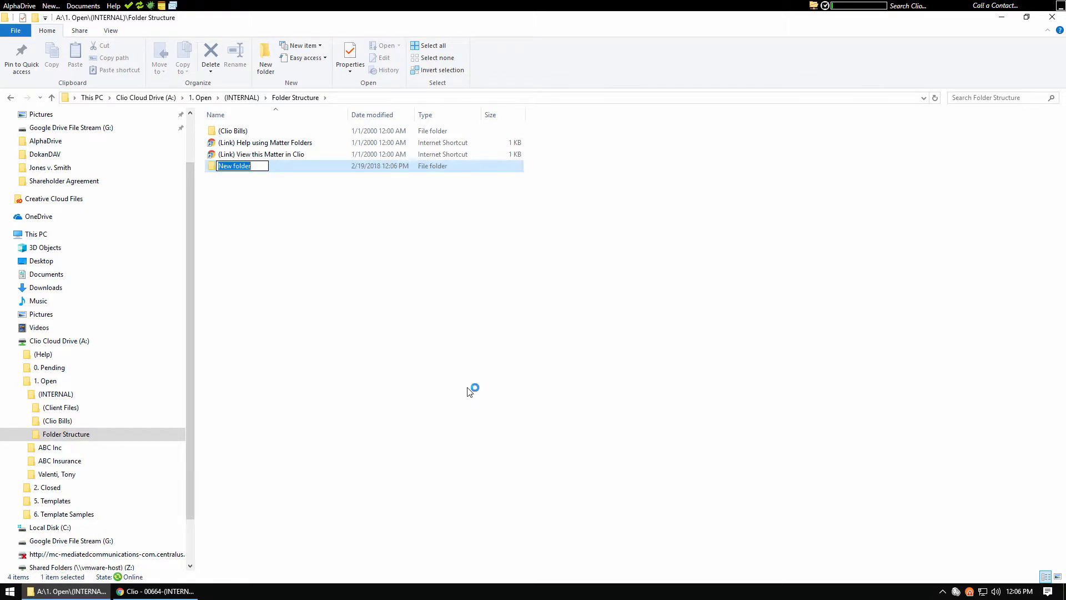
type("Divorce")
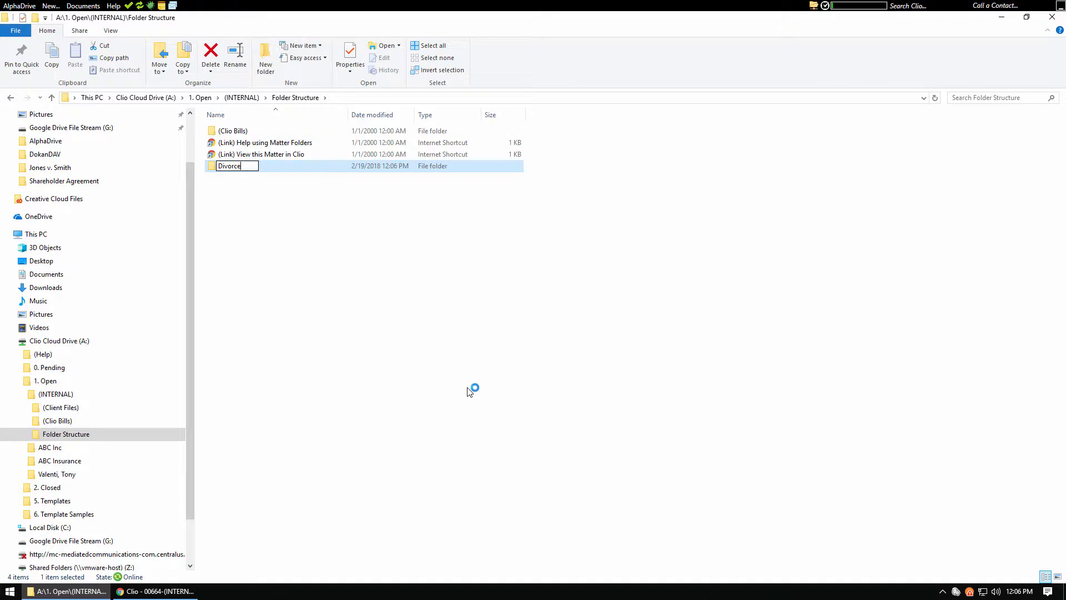
key("Return")
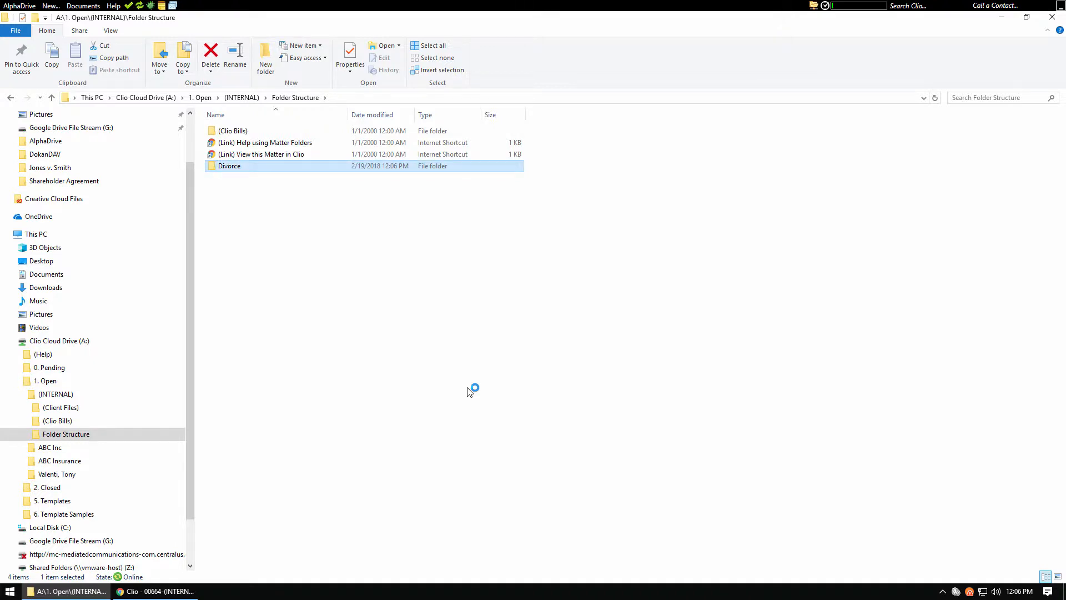
Open the Divorce folder and create a subfolder named Drafts in it
key("Return")
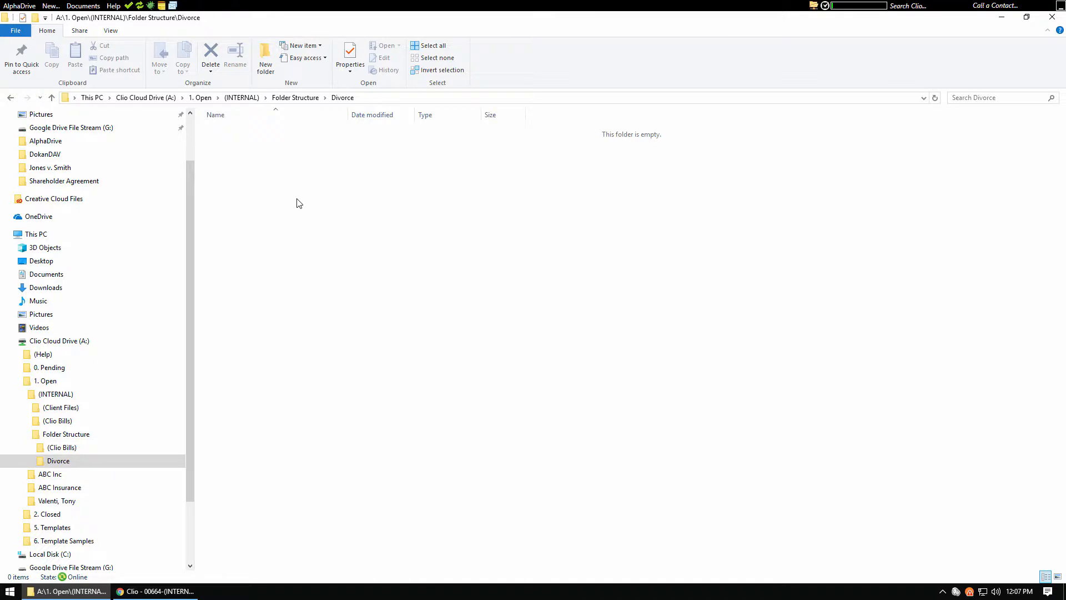
right_click(296, 198)
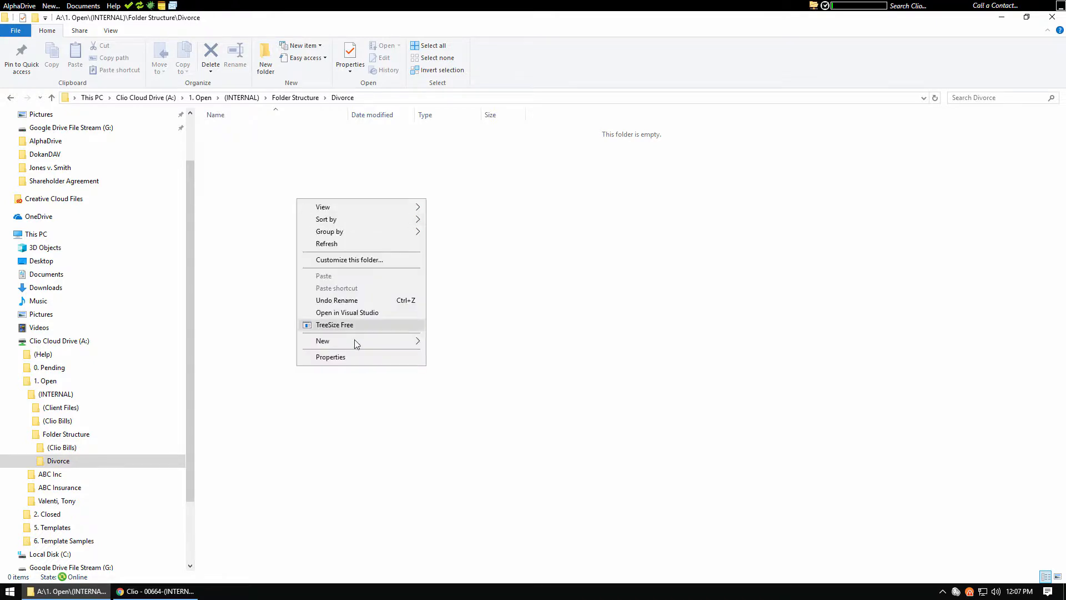
mouse_move(355, 345)
left_click(471, 345)
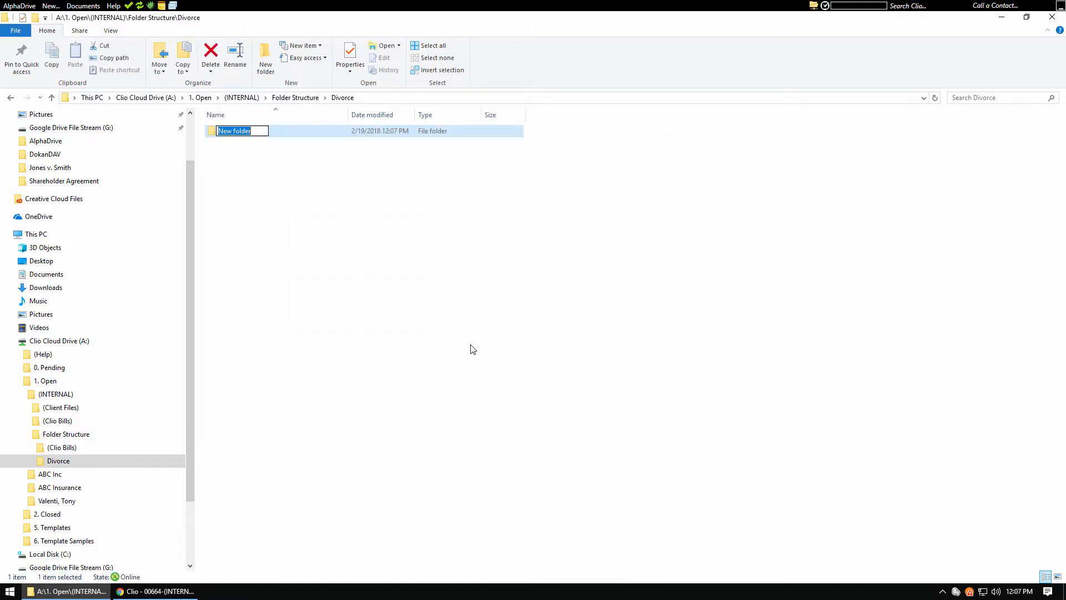
type("Drafts")
key("Return")
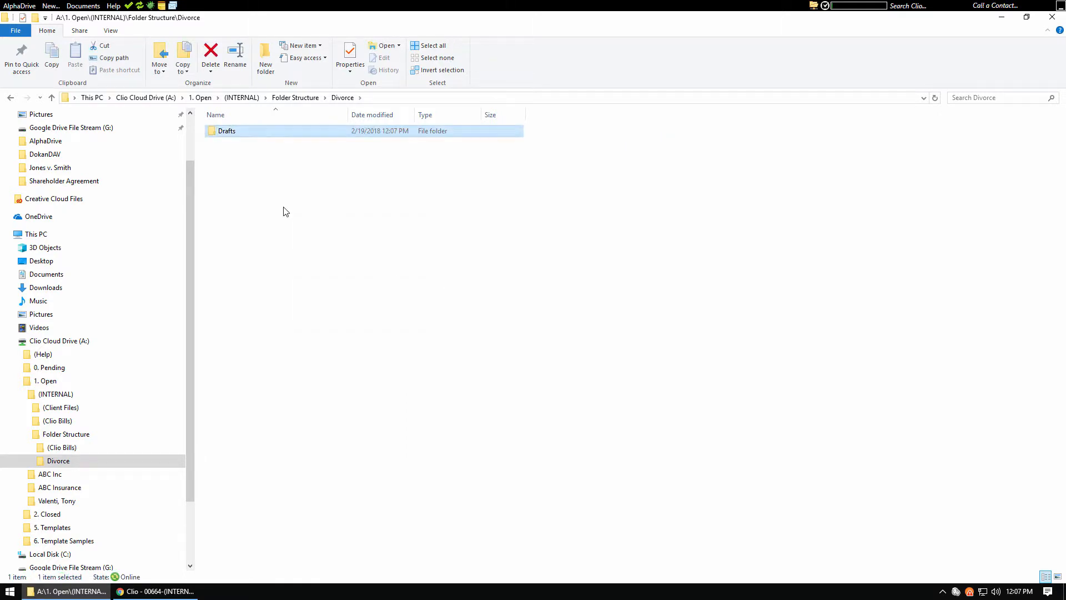
Add two more subfolders to the Divorce folder, named Orders and Motions
right_click(284, 208)
left_click(451, 350)
type("Orders")
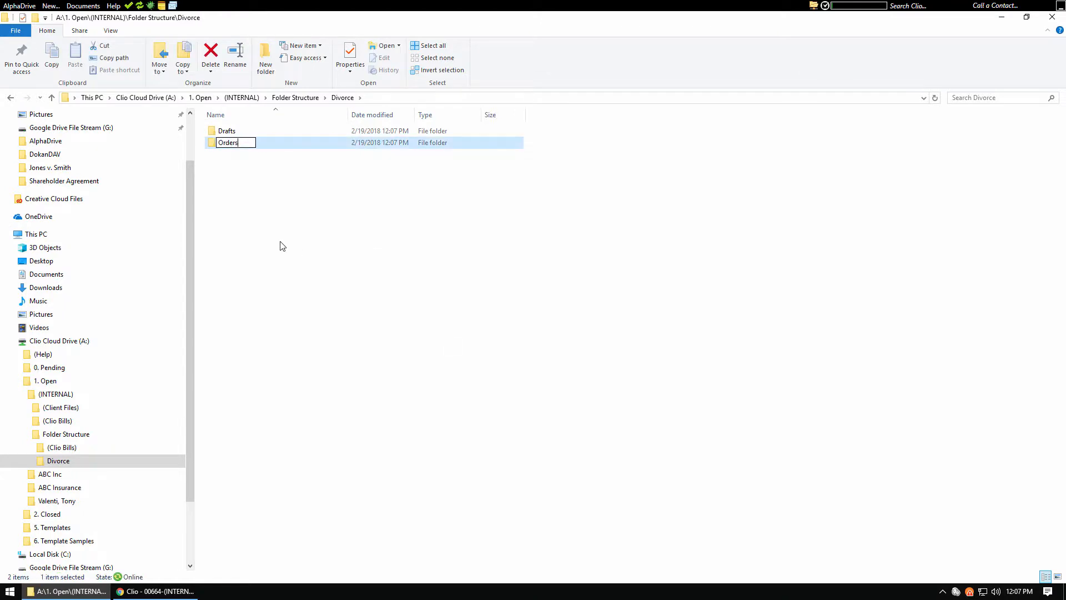
key("Return")
right_click(268, 206)
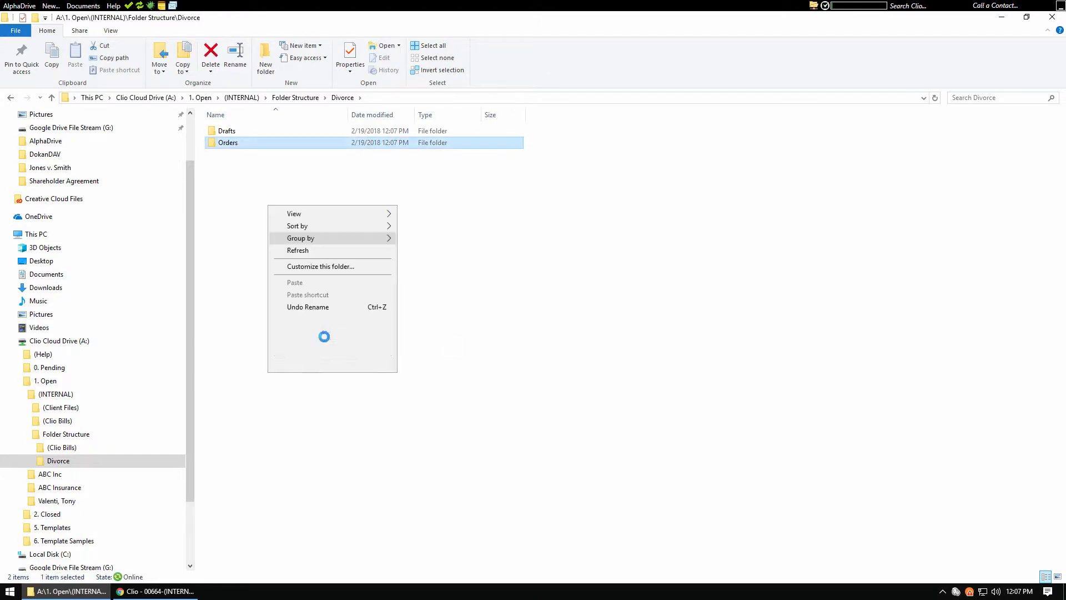
left_click(441, 353)
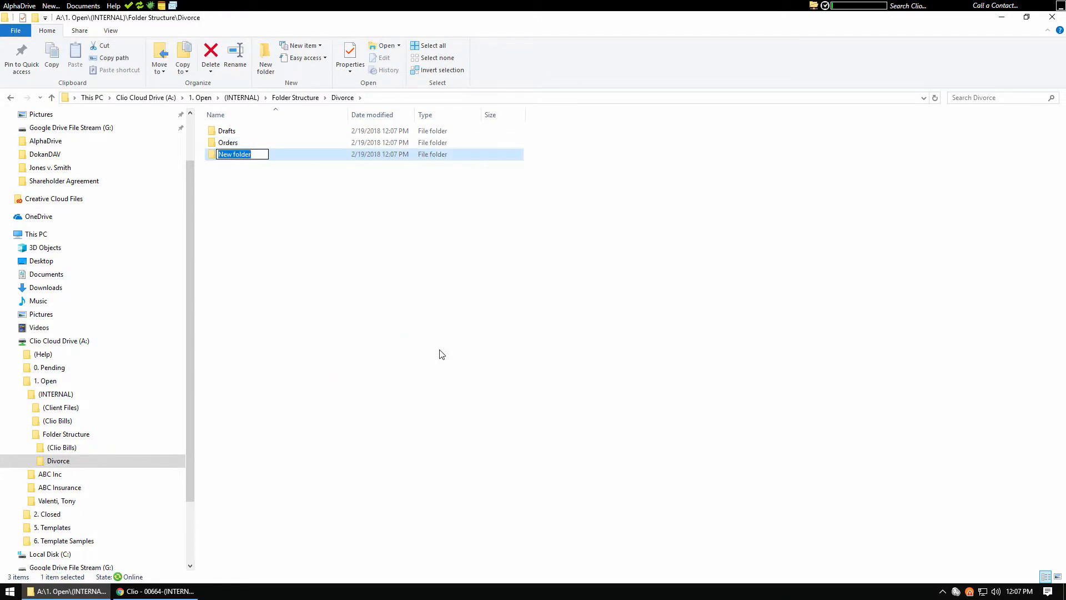
type("Motions")
key("Return")
Add subfolders named Discovery and Correspondence to the Divorce folder
right_click(257, 232)
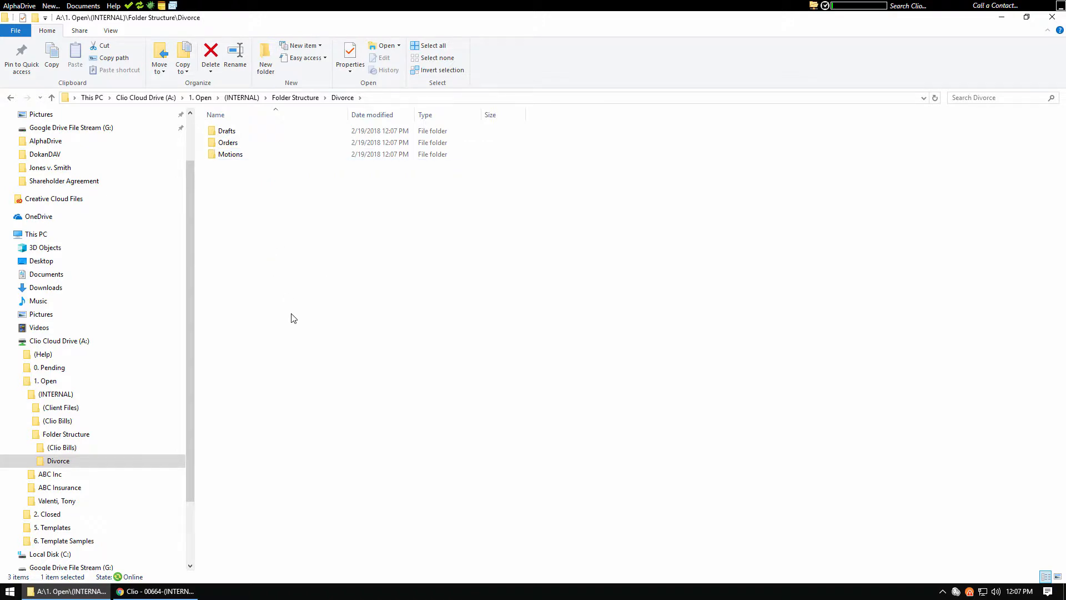
mouse_move(298, 374)
left_click(414, 375)
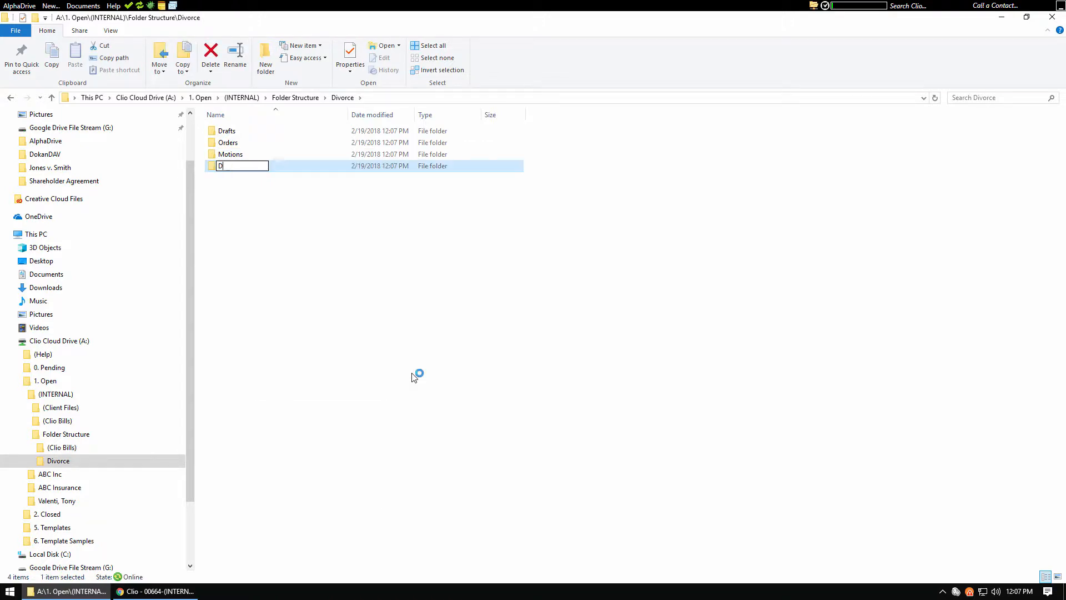
type("Discovery")
key("Return")
right_click(254, 244)
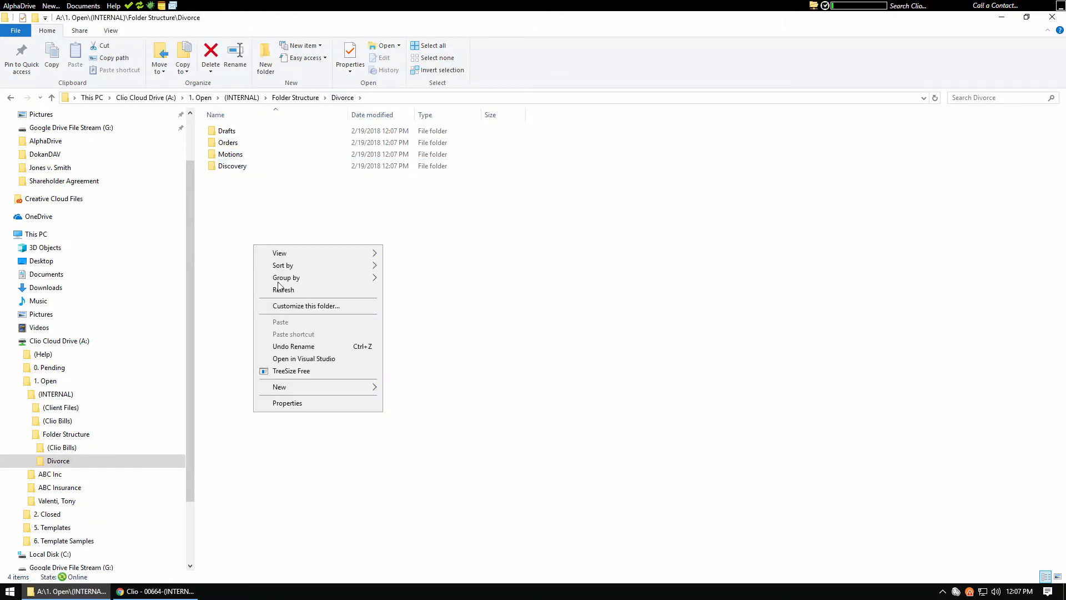
mouse_move(311, 389)
left_click(405, 393)
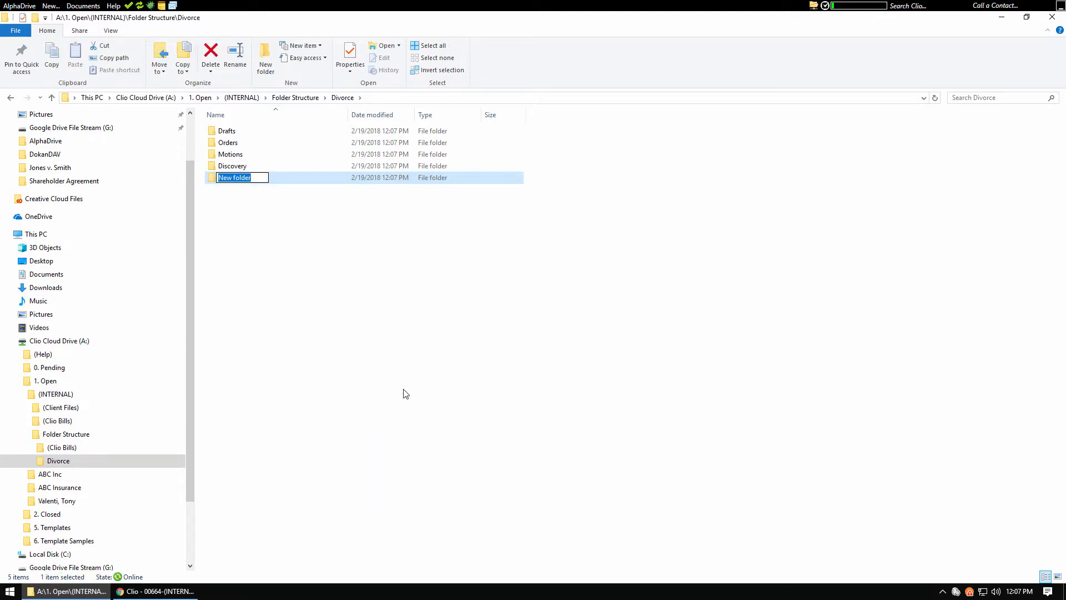
type("Correspondence")
key("Return")
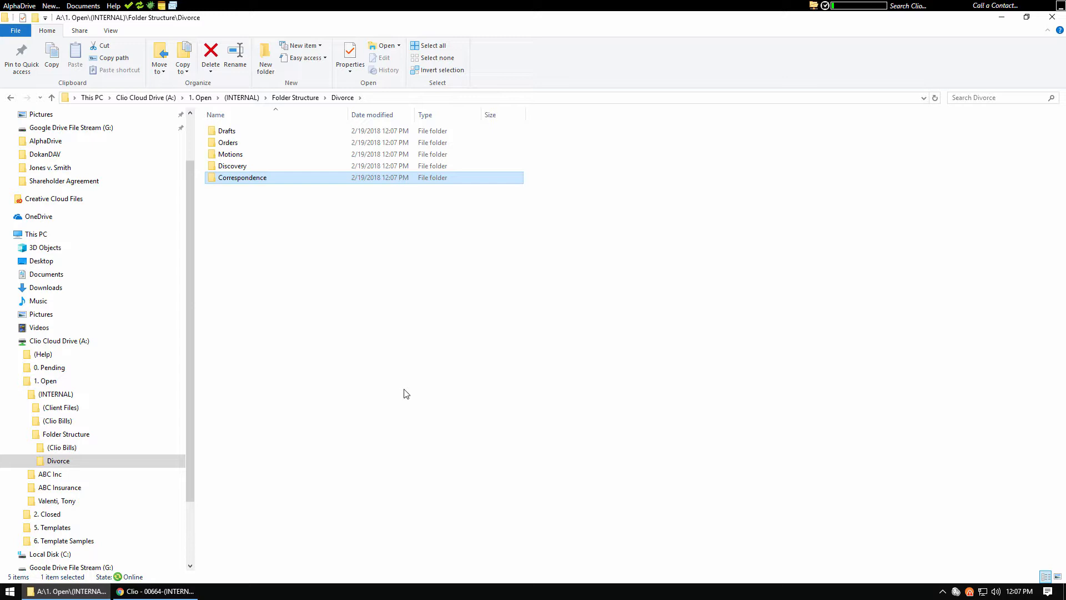
left_click(406, 394)
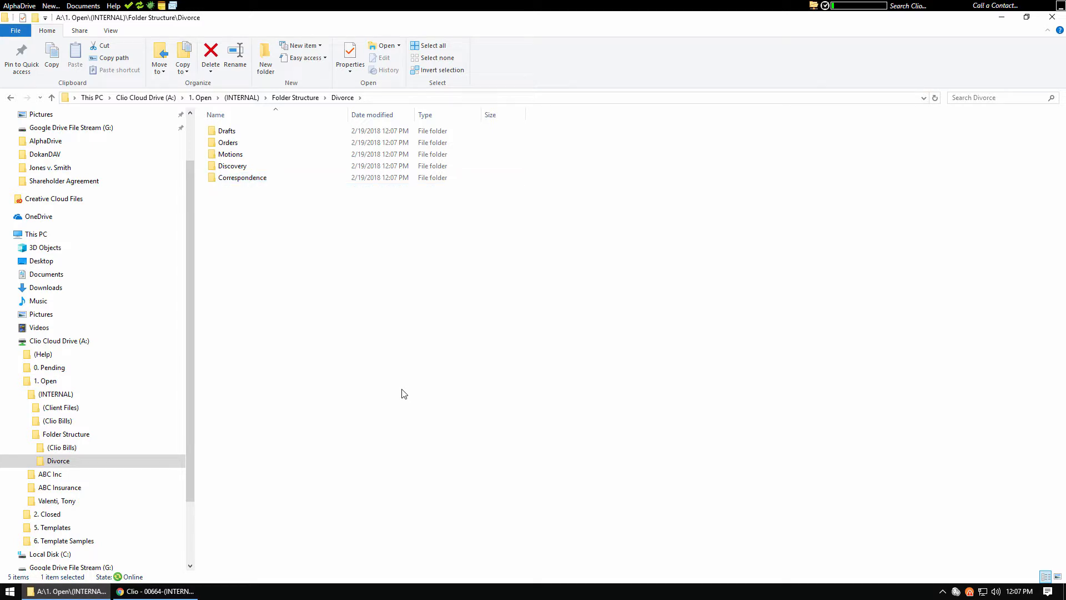
Switch to Clio in the browser and start a new matter with the existing individual client contact assigned to it
left_click(167, 590)
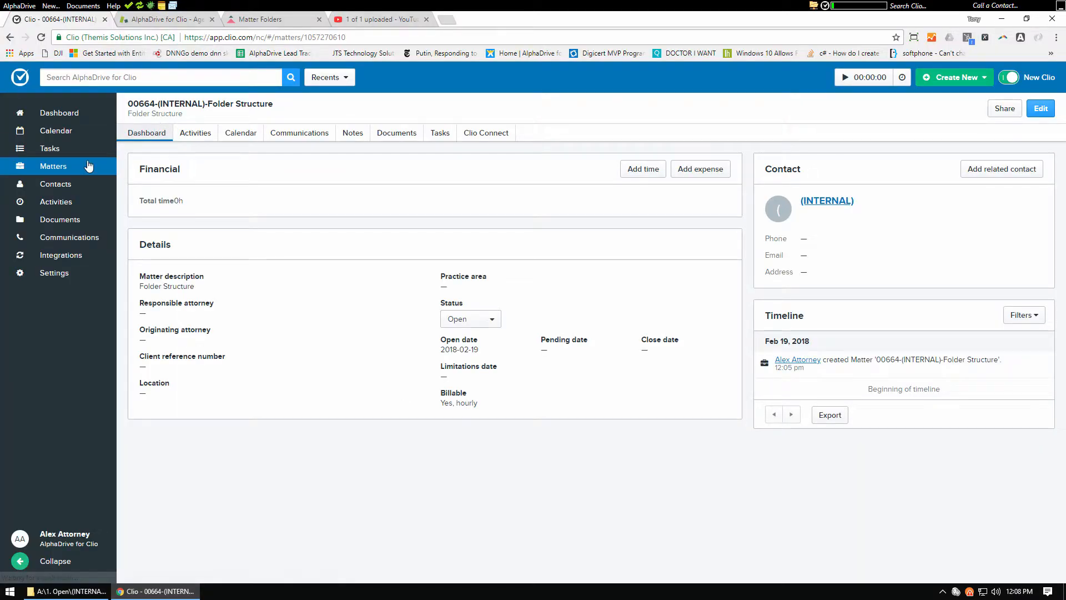
left_click(954, 77)
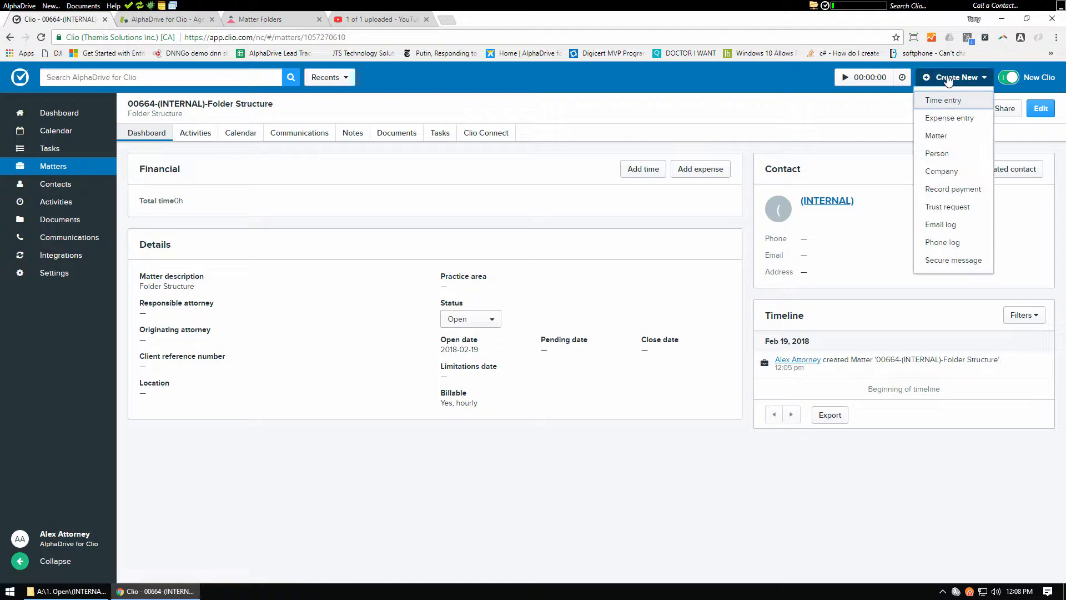
left_click(946, 139)
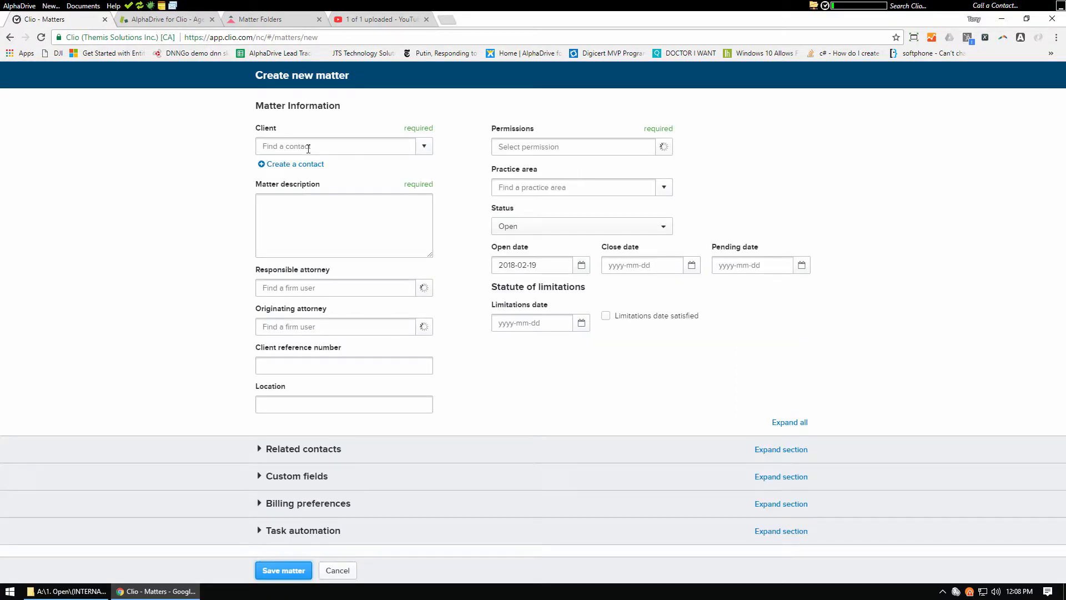
left_click(308, 147)
type("Jo")
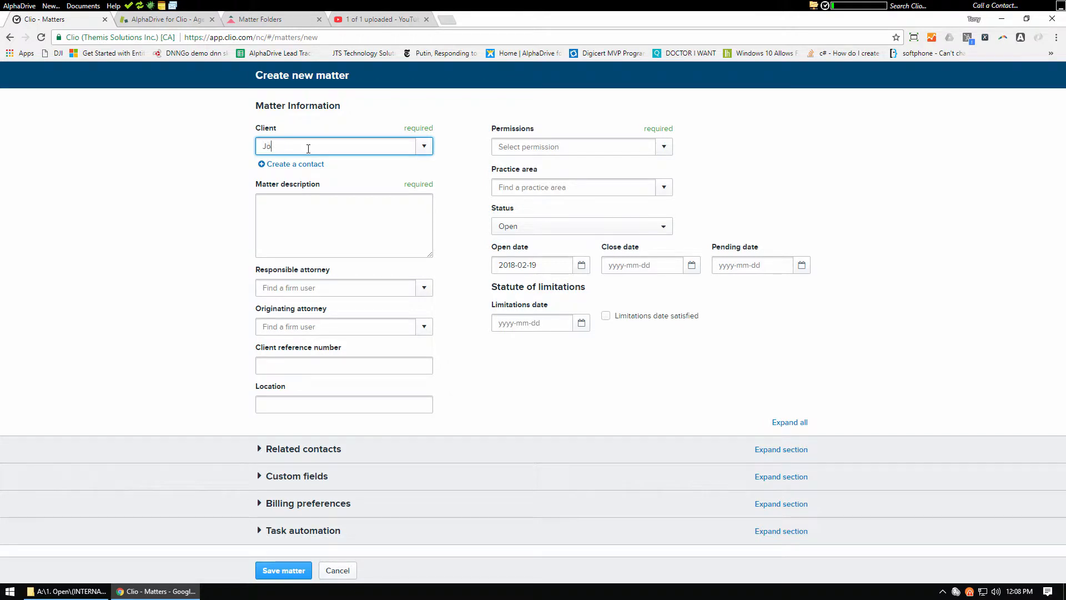
type("hn Smith")
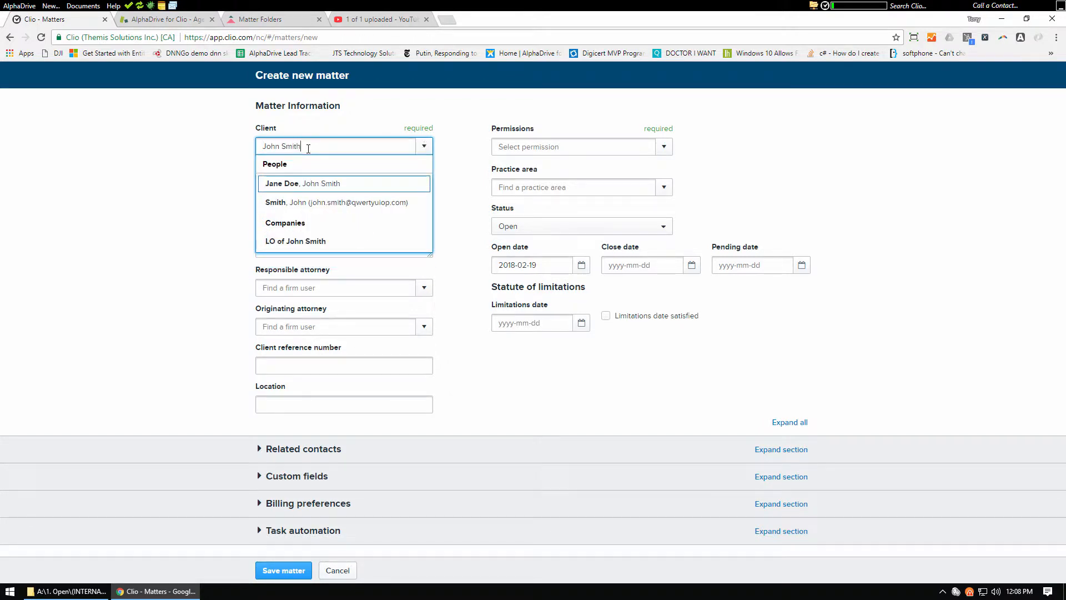
left_click(317, 204)
Set the new matter's permissions to Everyone, describe it as Contentious Divorce, and save it
left_click(663, 148)
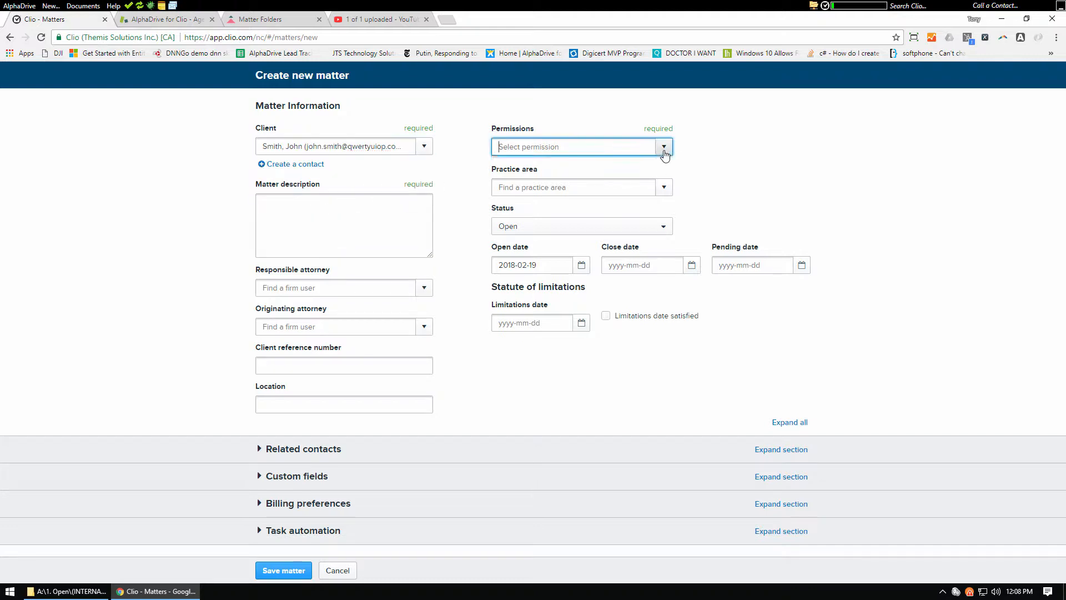
left_click(526, 203)
left_click(348, 219)
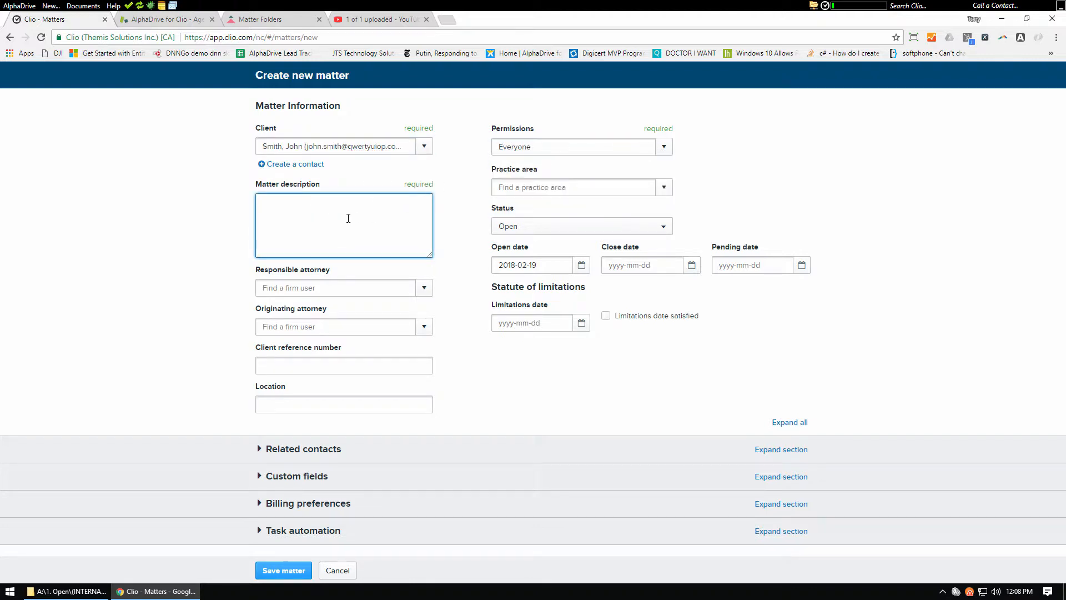
type("Contentious Divorce")
left_click(282, 570)
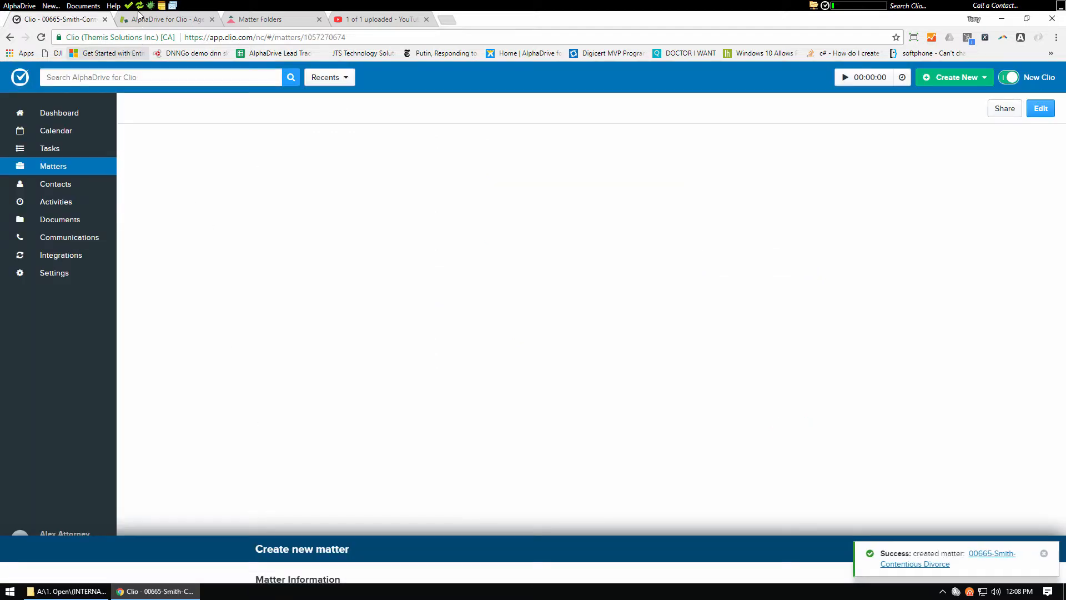
Switch to File Explorer and open the Divorce folder within 1. Open, (INTERNAL), Folder Structure on the Clio Cloud Drive
left_click(91, 592)
left_click(161, 98)
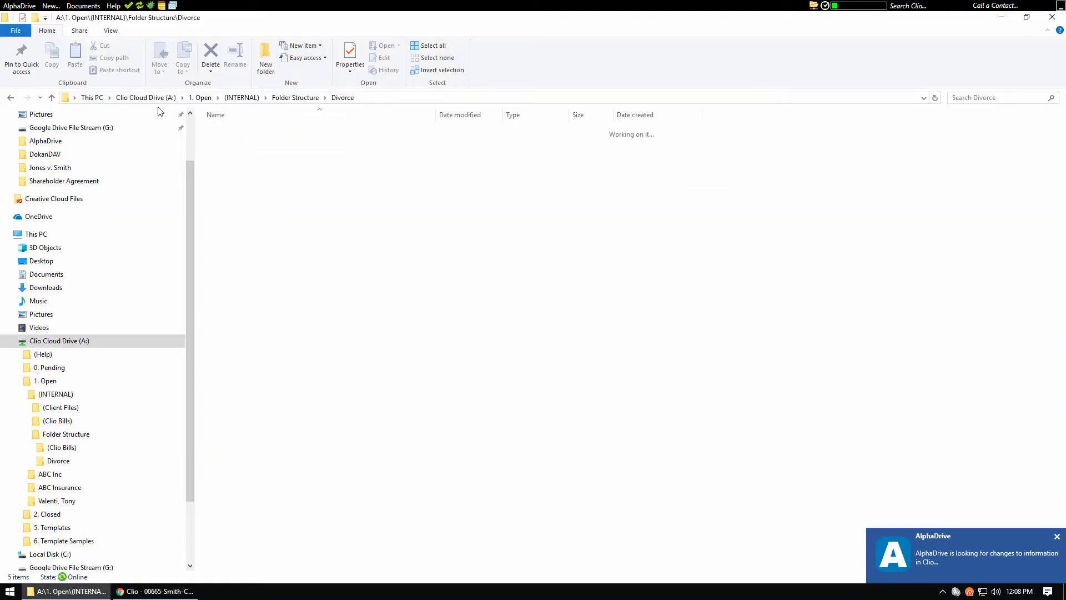
left_click(229, 156)
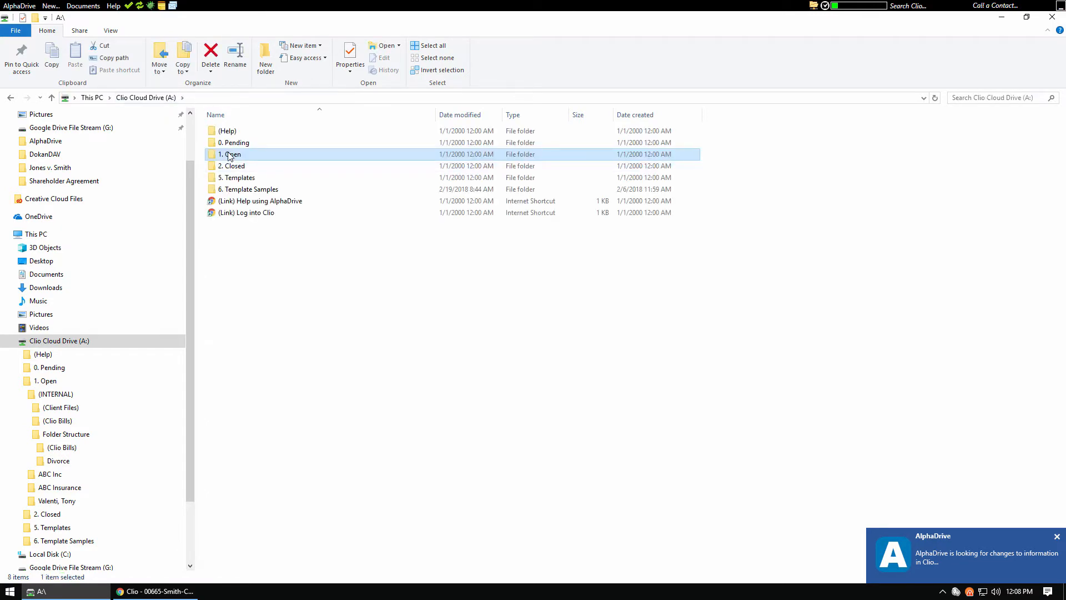
double_click(229, 156)
left_click(233, 133)
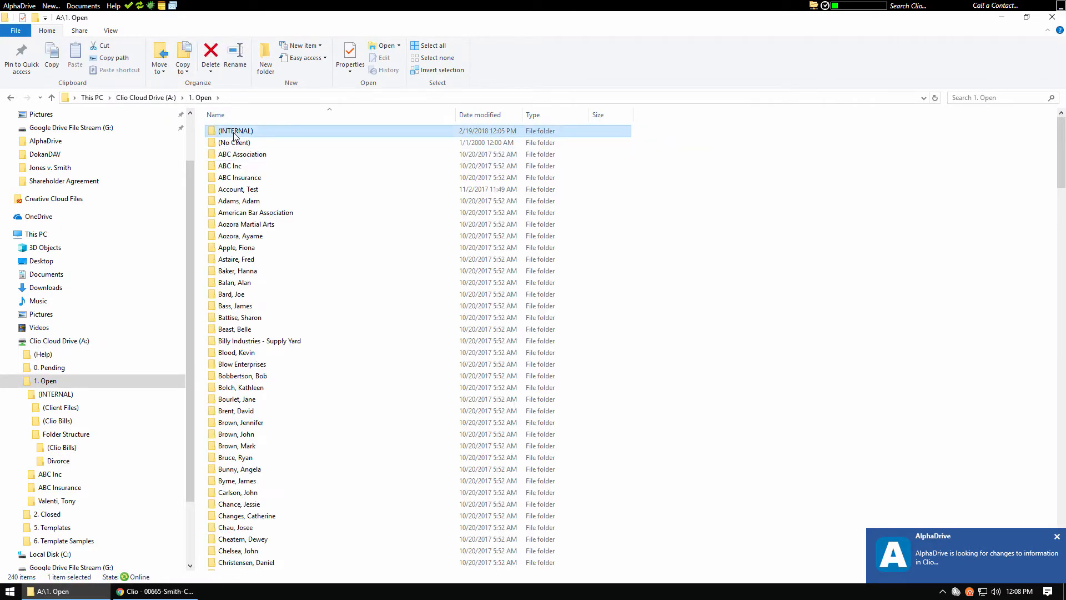
double_click(234, 133)
left_click(245, 156)
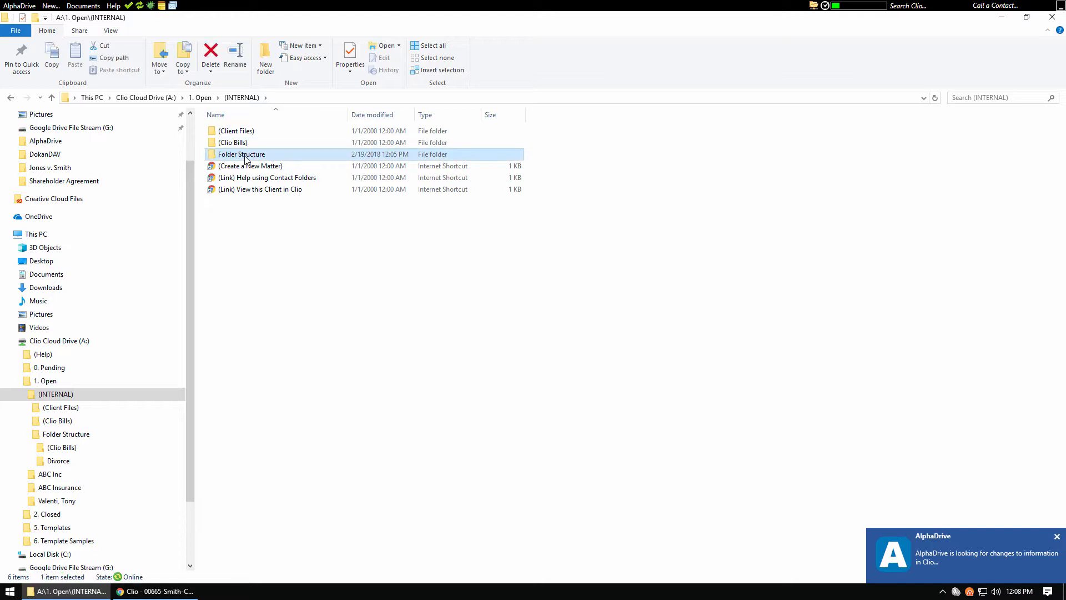
double_click(245, 156)
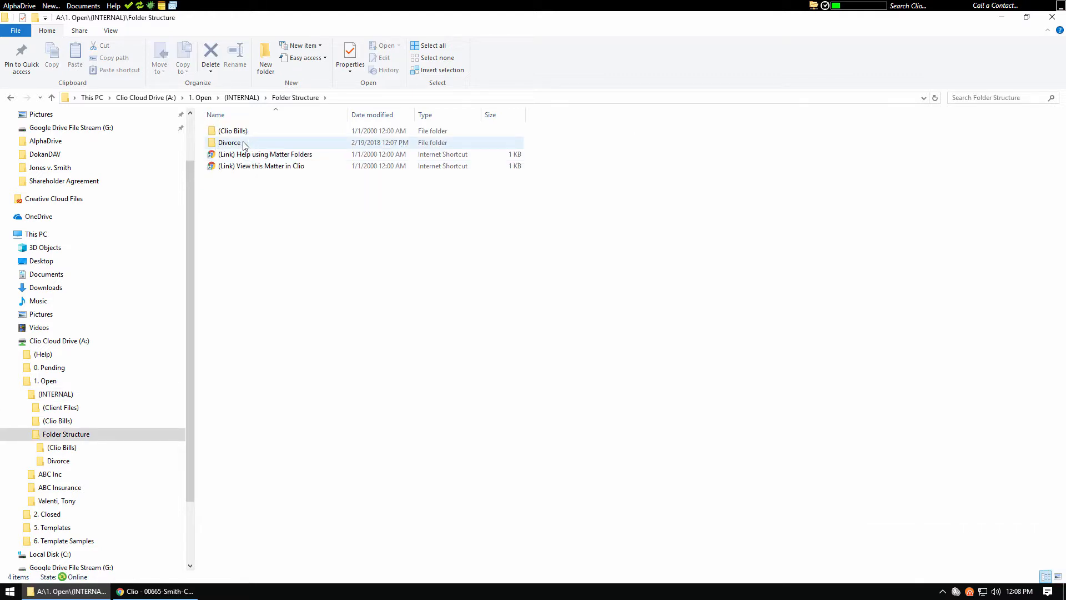
left_click(231, 146)
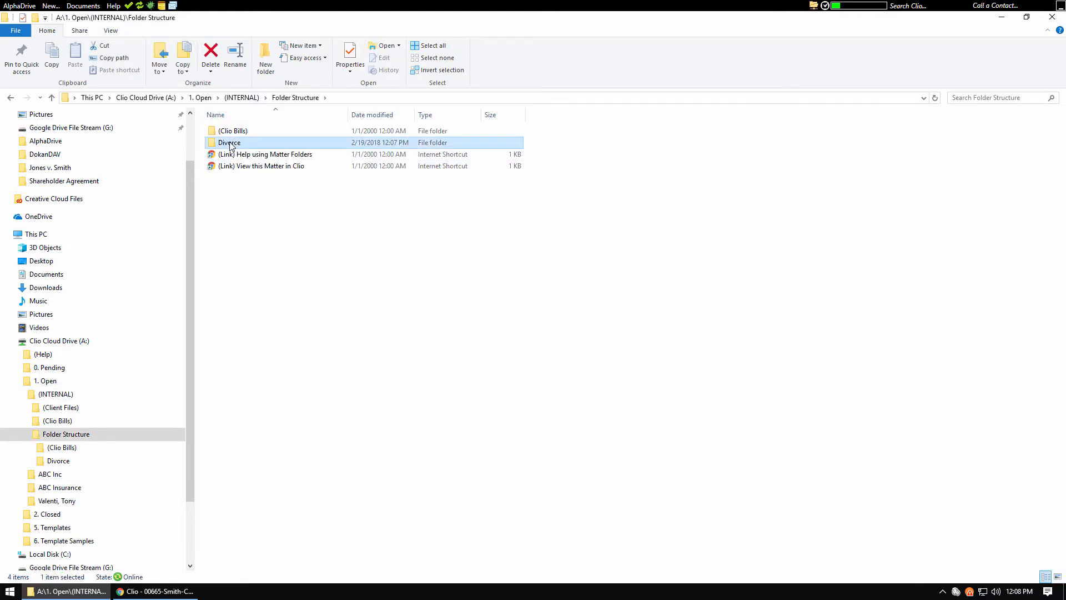
double_click(230, 144)
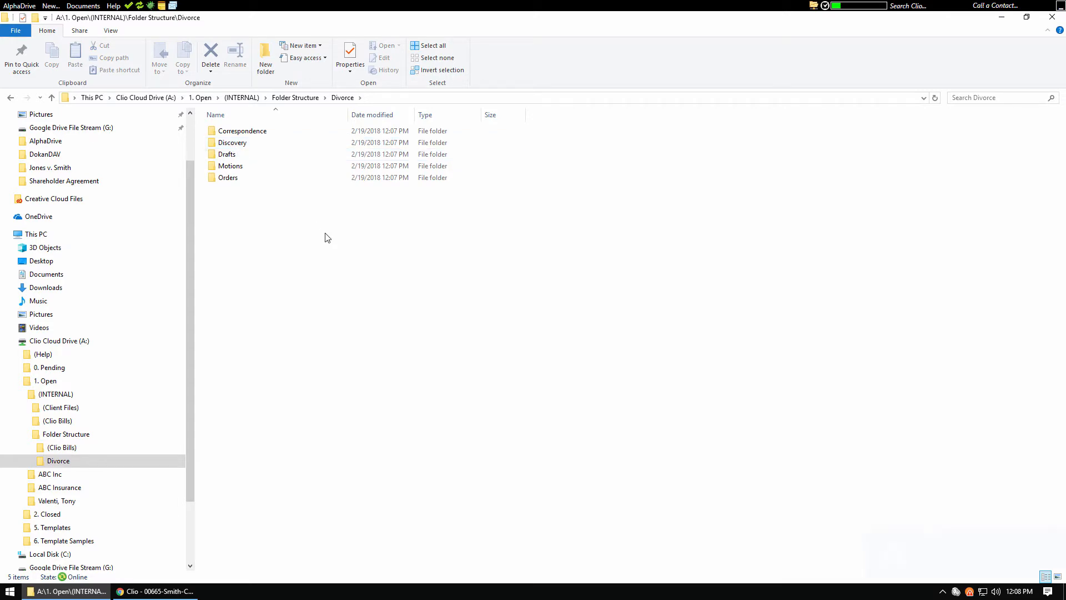
Copy all five subfolders of Divorce: Correspondence, Discovery, Drafts, Motions and Orders
left_click_drag(332, 242, 218, 132)
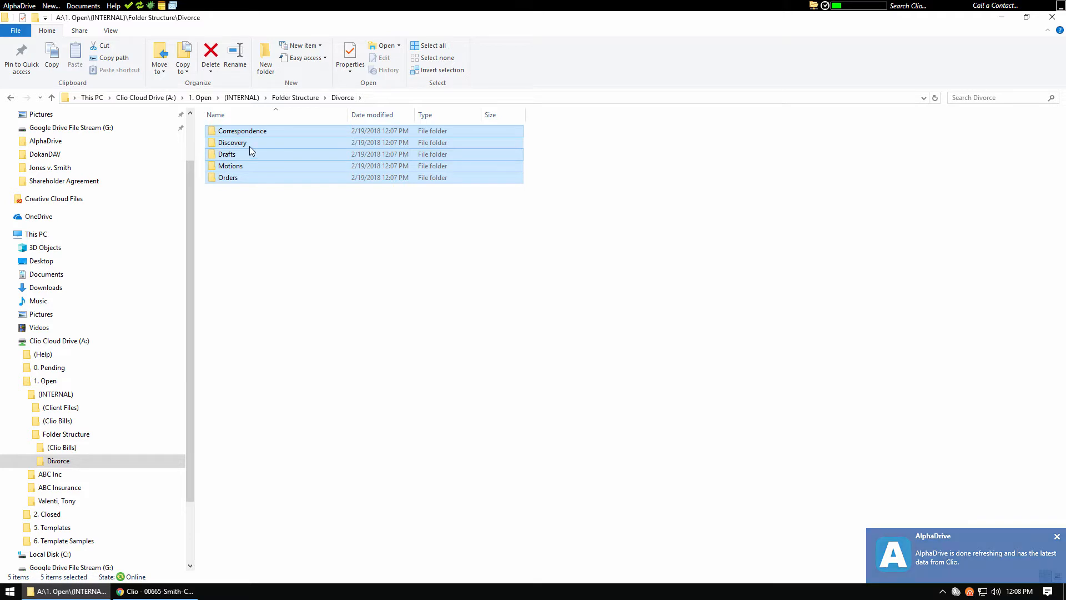
left_click(228, 143, "ctrl")
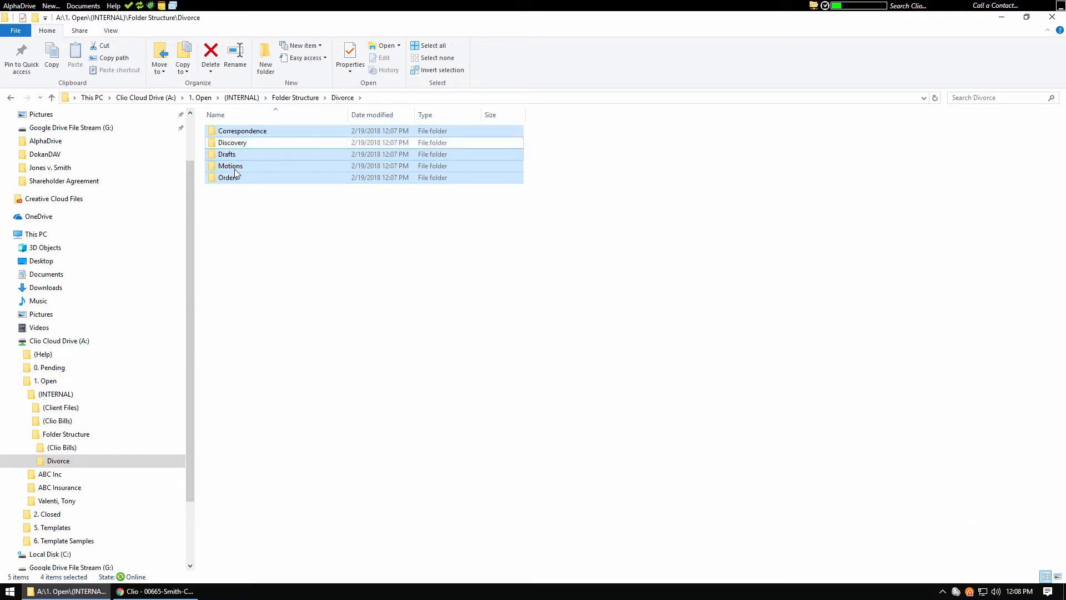
left_click(286, 166, "ctrl")
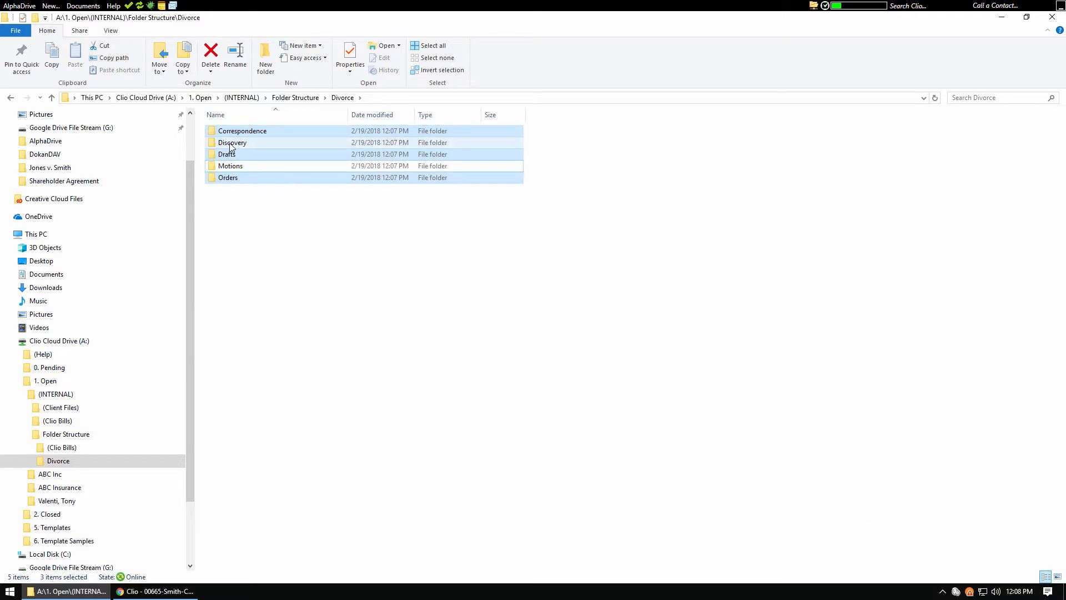
left_click(232, 144, "ctrl")
left_click(233, 167, "ctrl")
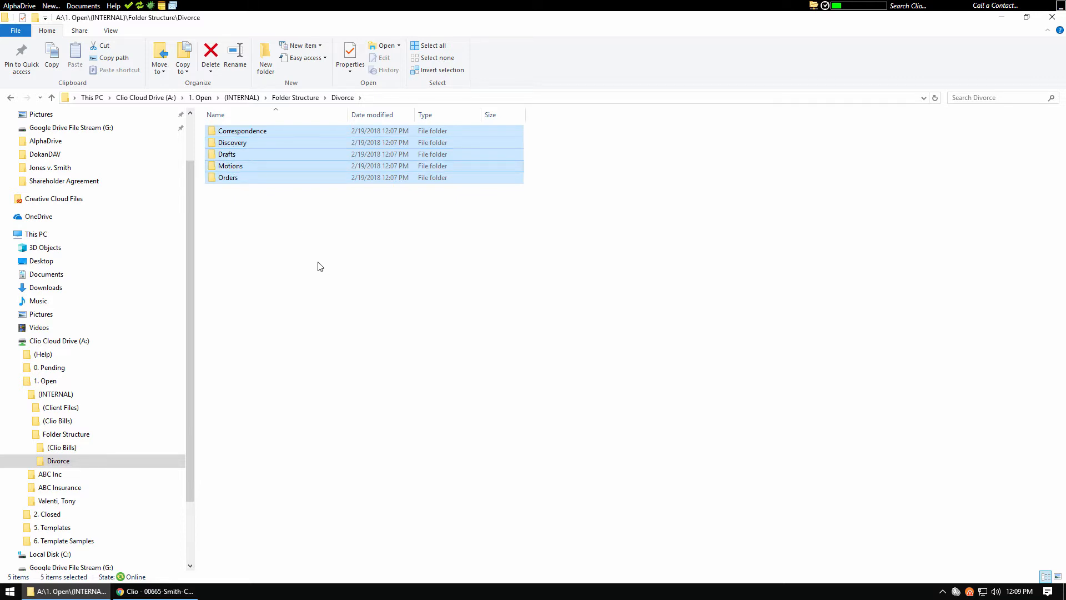
right_click(234, 184)
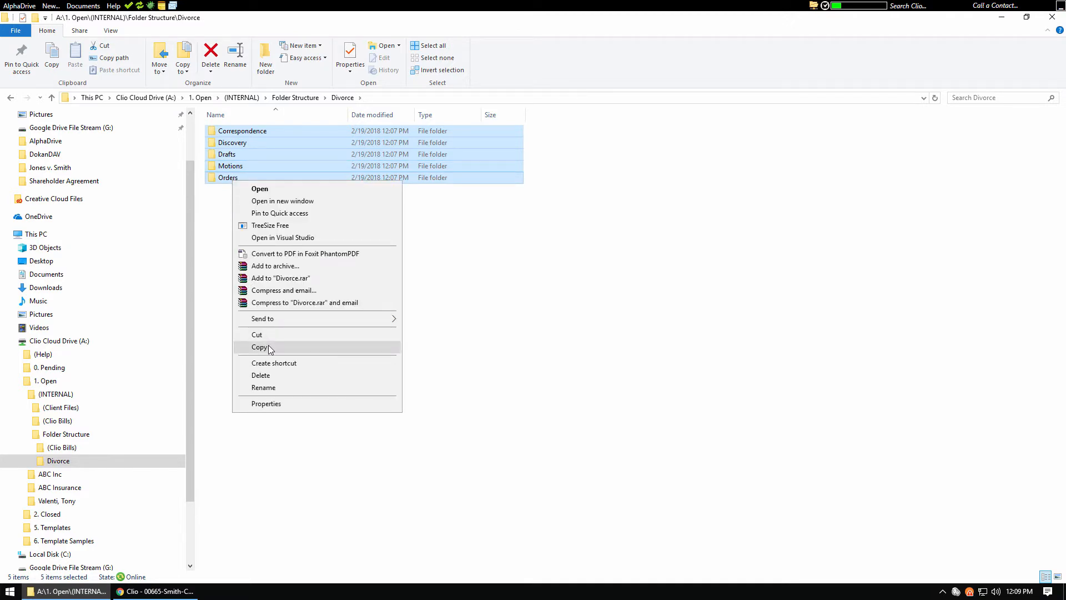
left_click(259, 347)
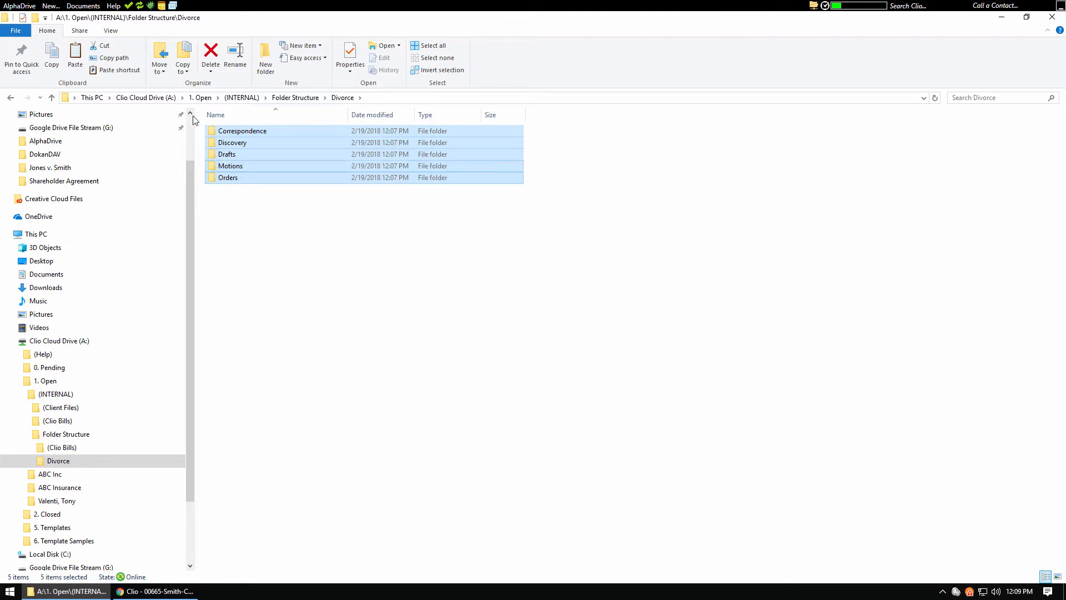
Paste the copied folders into the Contentious Divorce matter folder, found in the client's folder within 1. Open on the Clio Cloud Drive
left_click(159, 100)
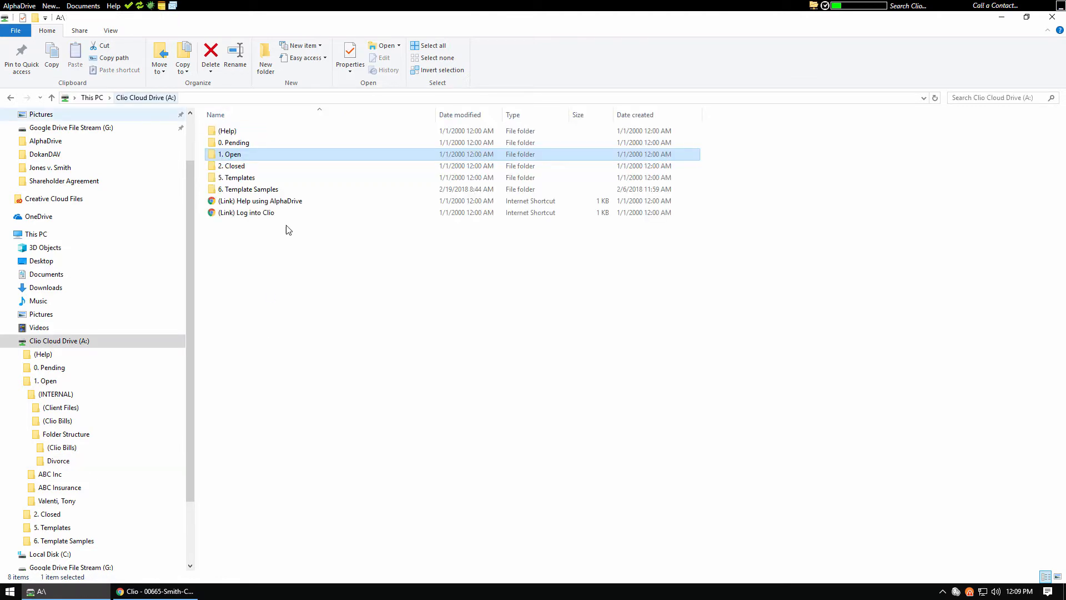
double_click(230, 156)
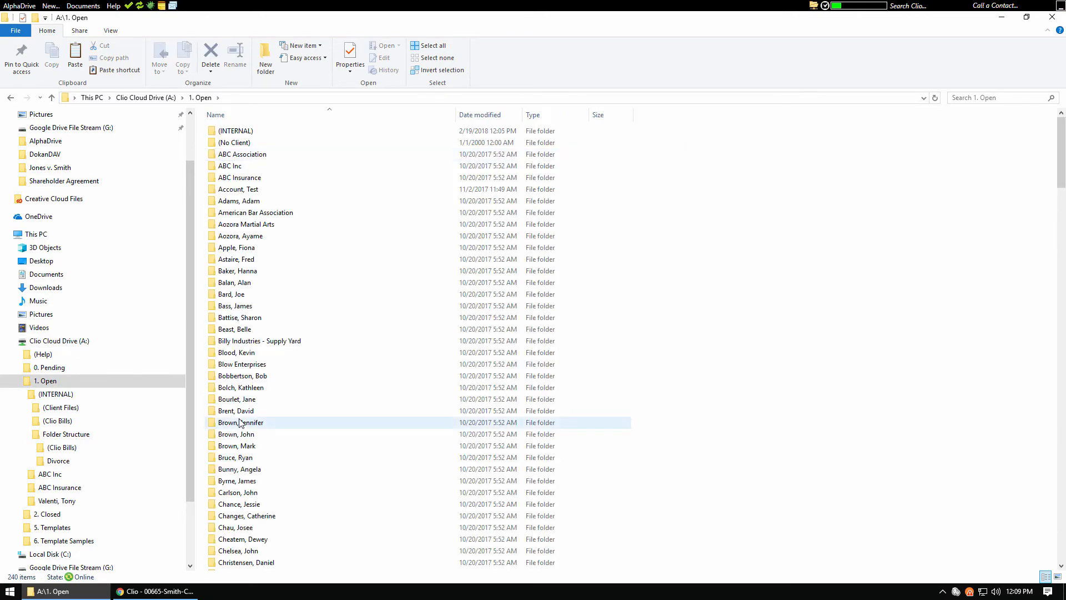
type("smith")
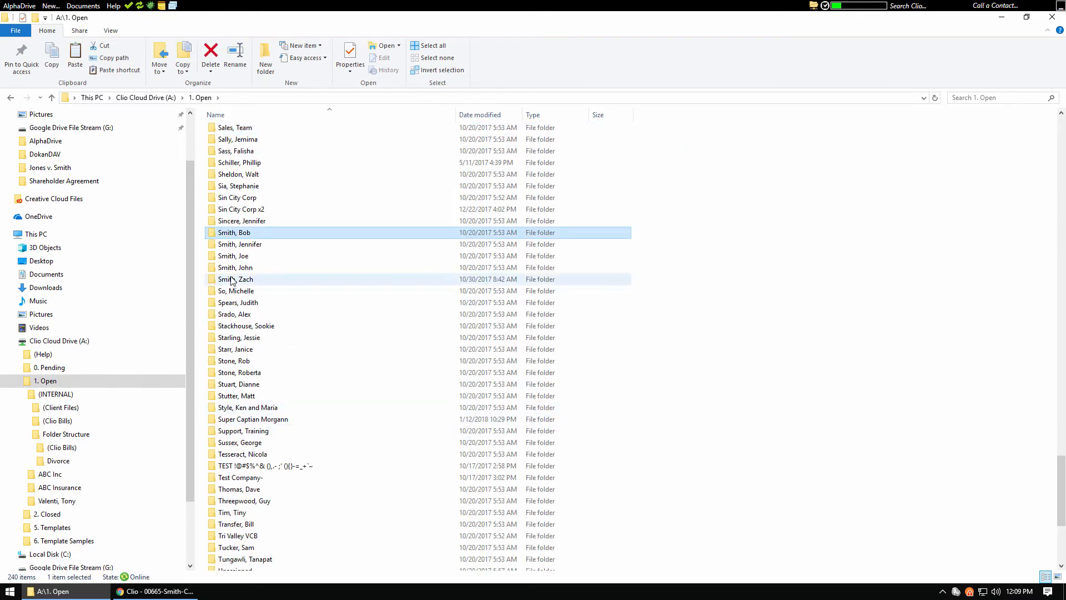
left_click(233, 270)
double_click(231, 267)
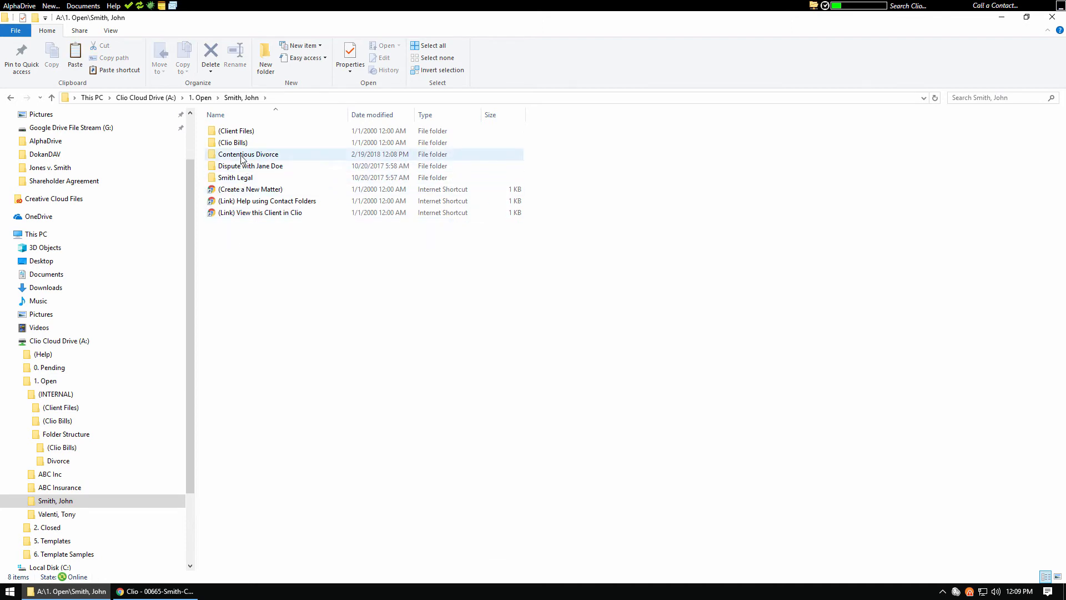
left_click(241, 159)
double_click(241, 159)
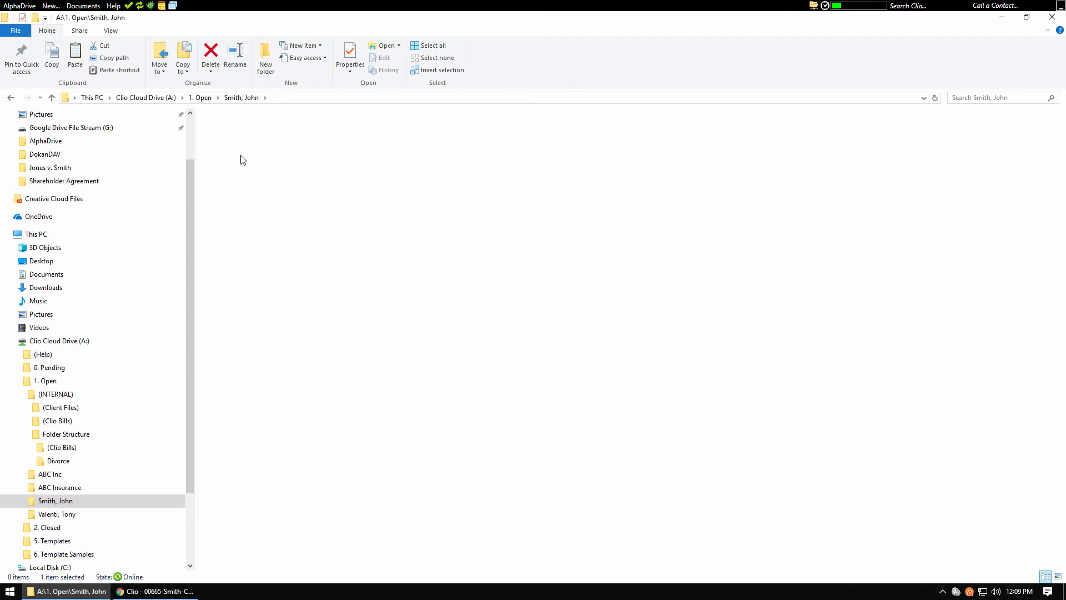
right_click(278, 233)
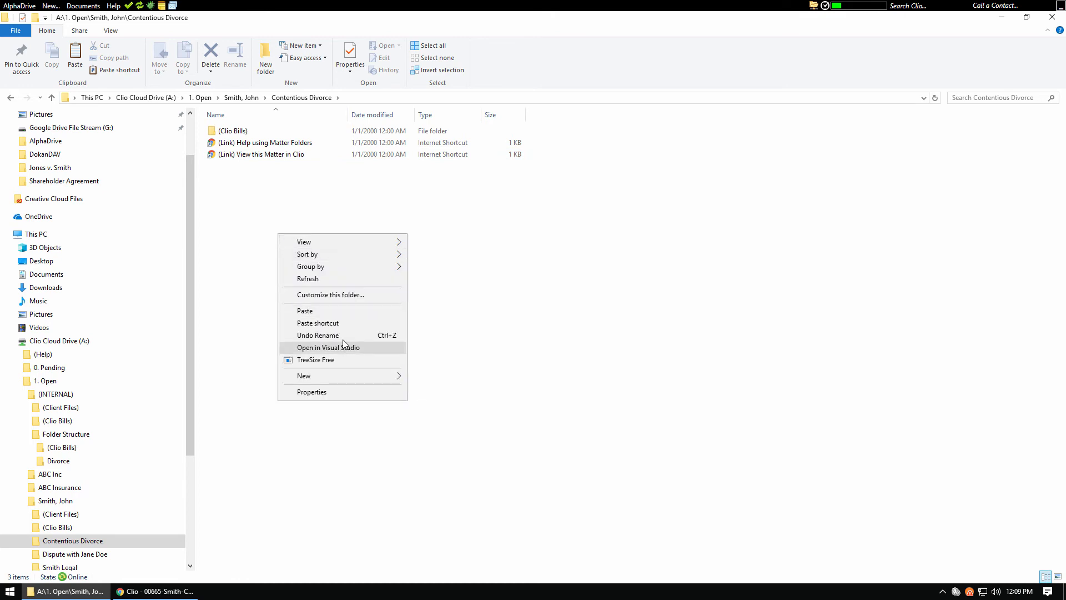
left_click(317, 314)
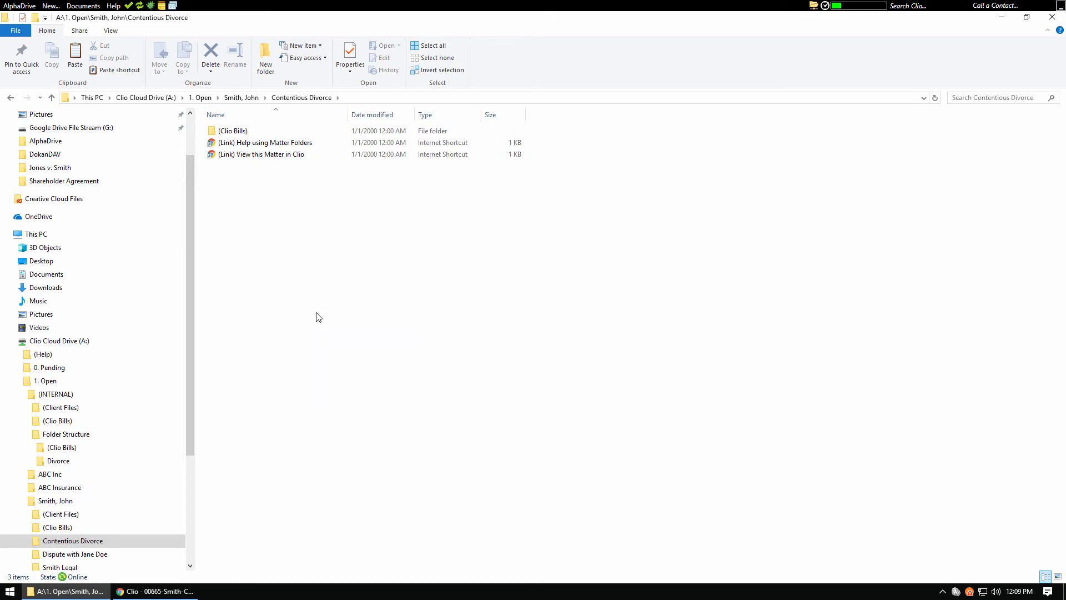